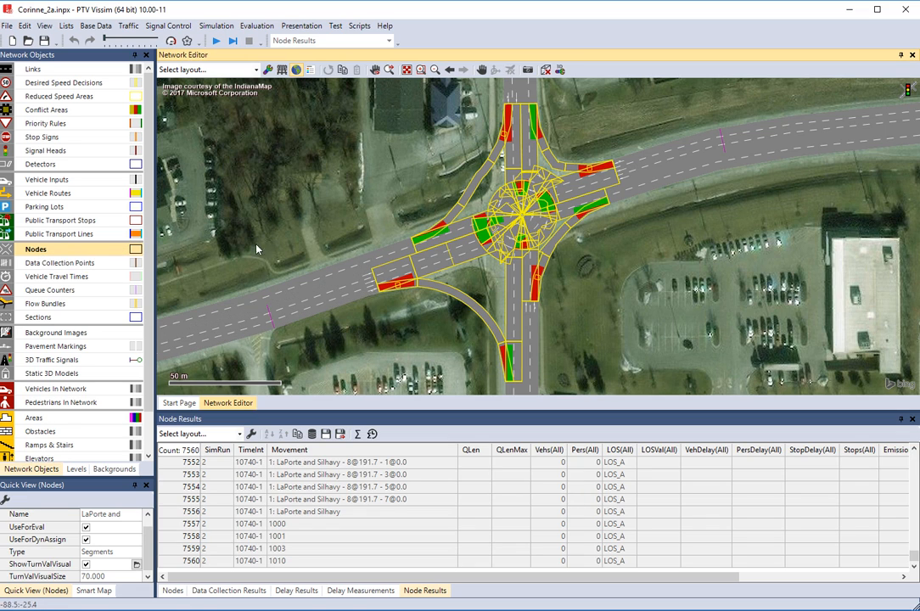
- Display the list of nodes and select the name of node 1, LaPorte and Silhavy
right_click(67, 253)
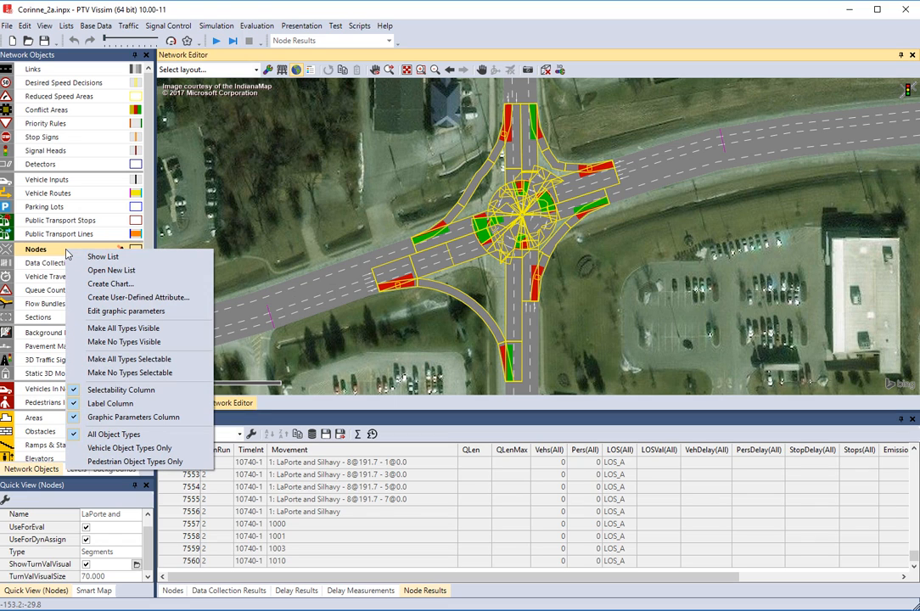
click(95, 256)
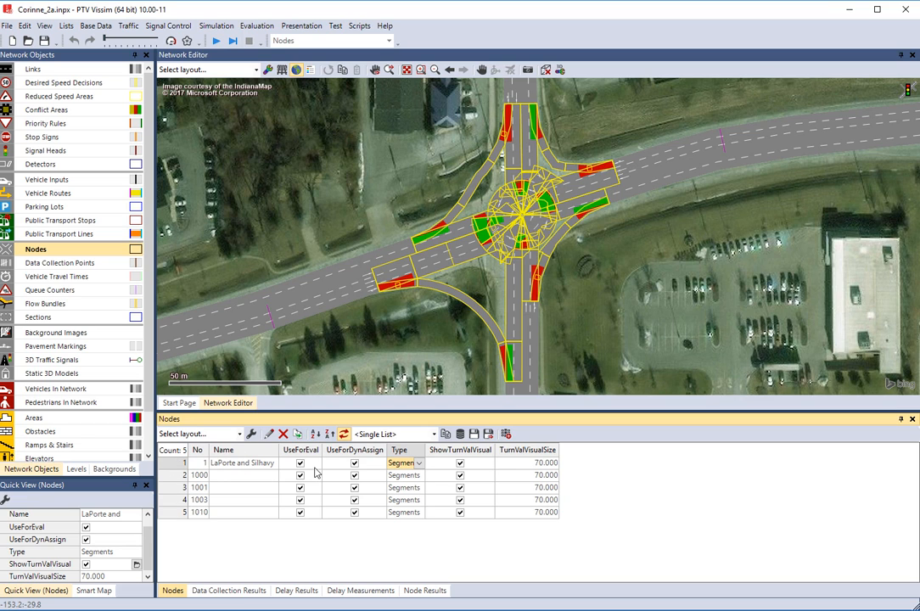
click(244, 469)
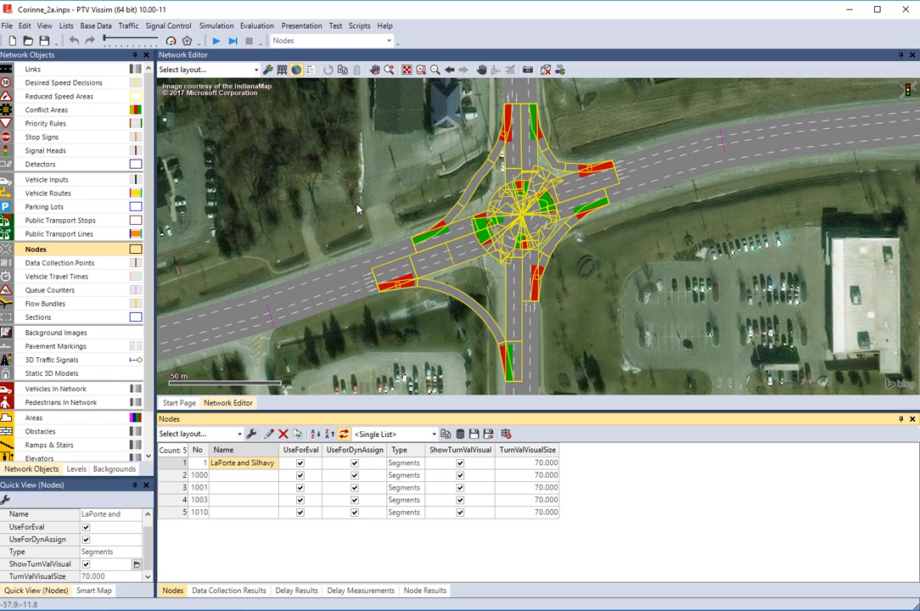
- Set the evaluation interval for collecting node data to 6000 in the evaluation configuration, accepting deletion of the existing edge and movement results
click(254, 27)
click(270, 40)
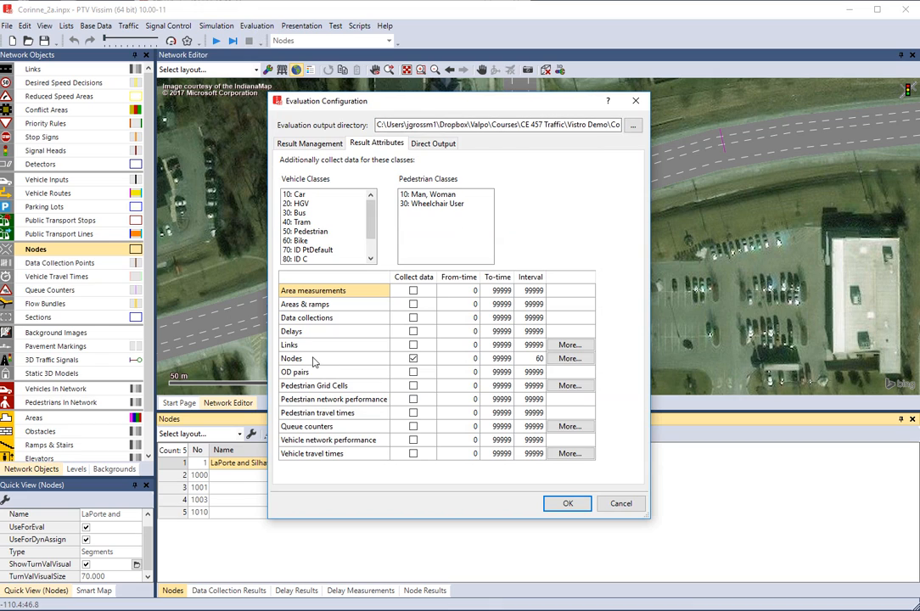
click(414, 359)
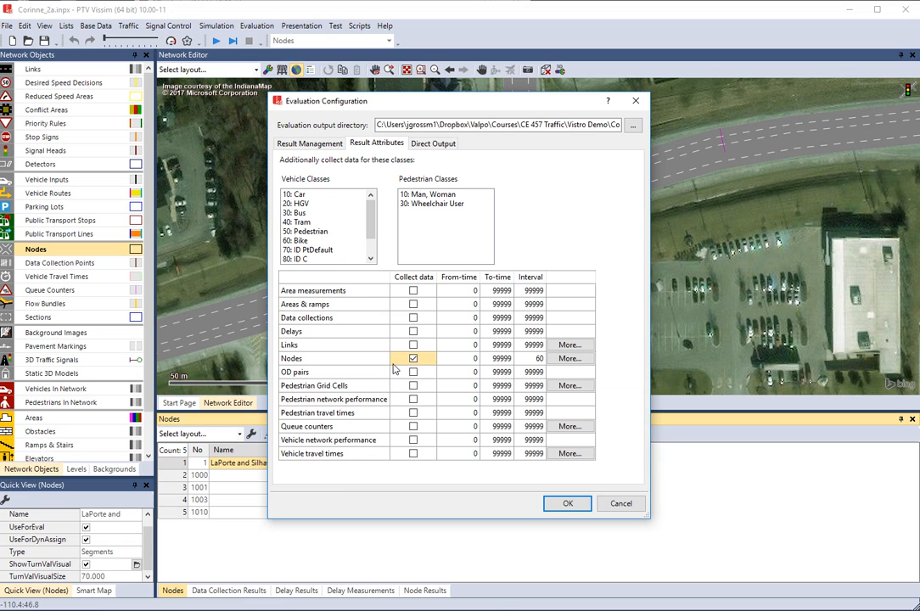
click(537, 361)
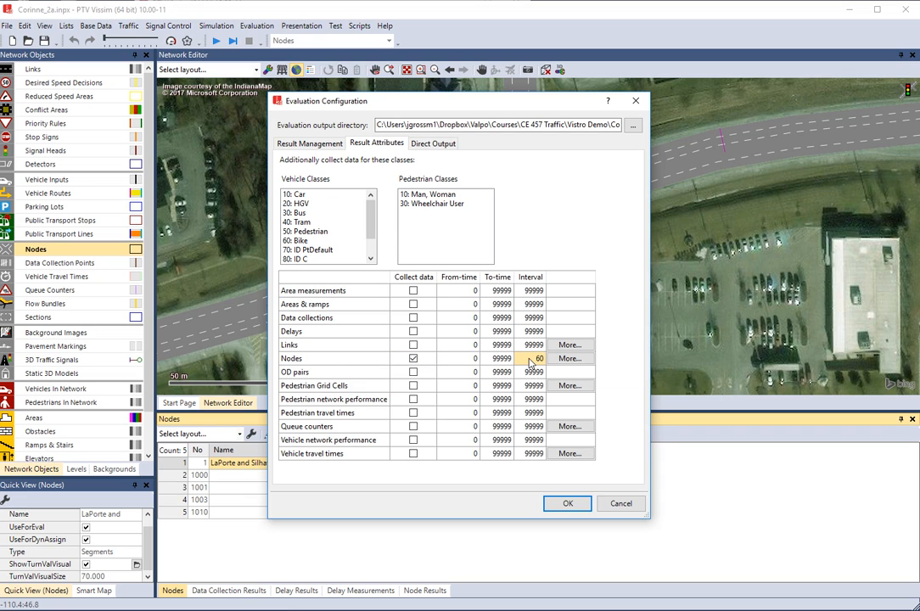
click(531, 362)
drag(525, 360, 554, 364)
drag(528, 359, 549, 362)
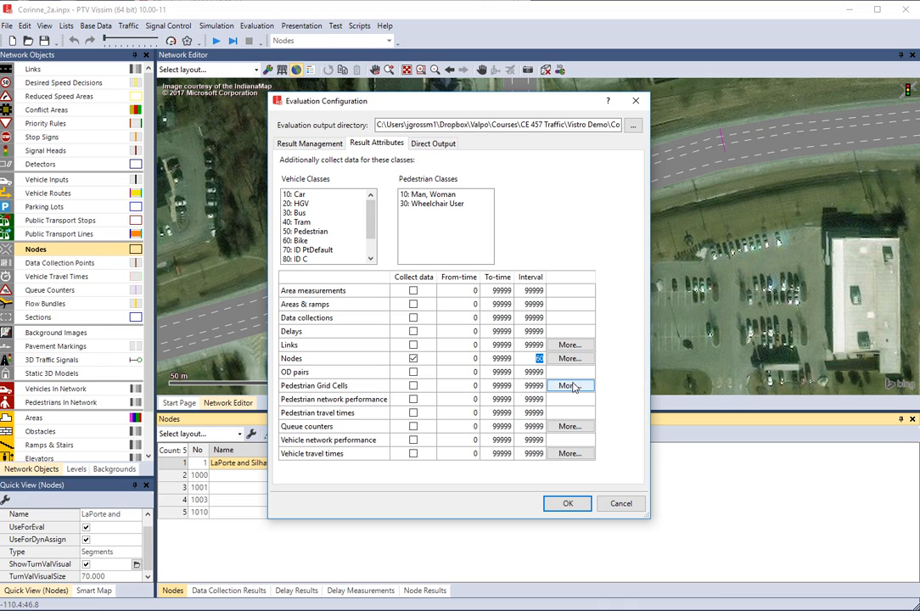
text(6)
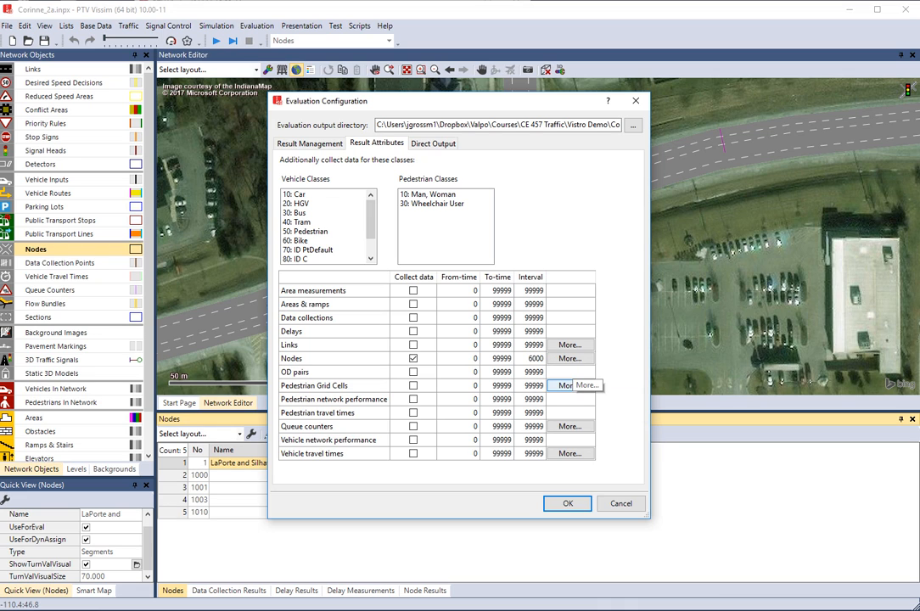
click(566, 504)
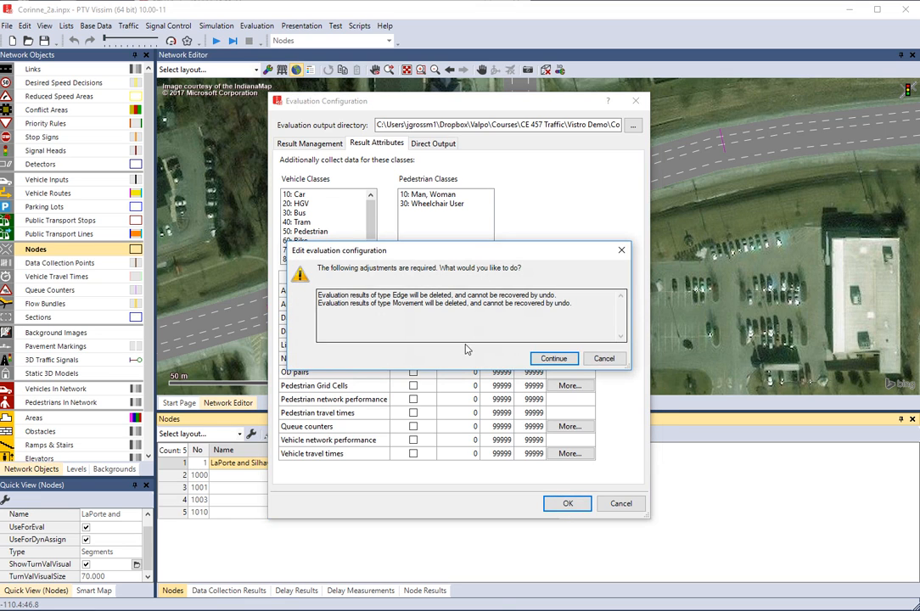
click(556, 360)
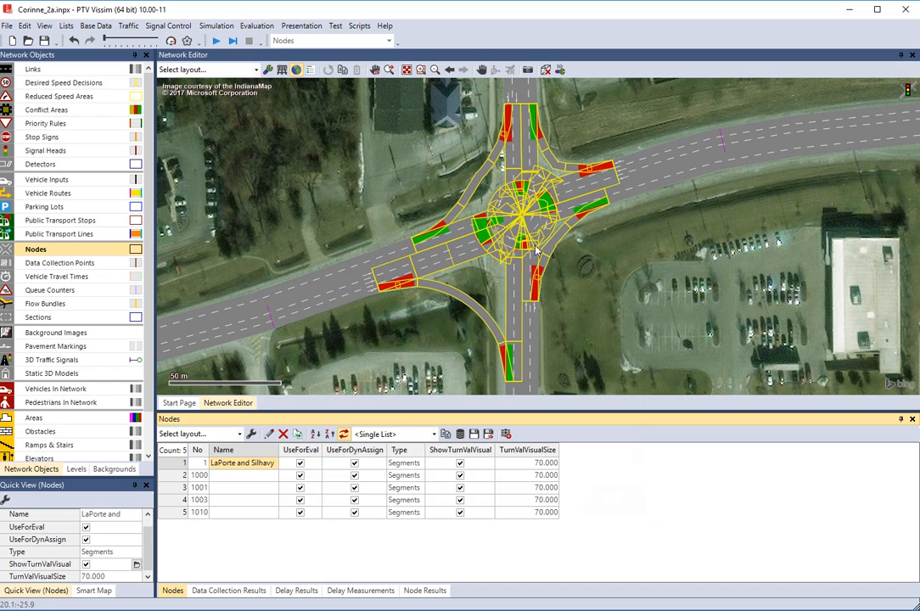
- Run the traffic simulation for a while, stop it, and ignore the simulation warnings
mouse_move(570, 241)
mouse_down()
mouse_move(583, 256)
mouse_move(567, 260)
mouse_up()
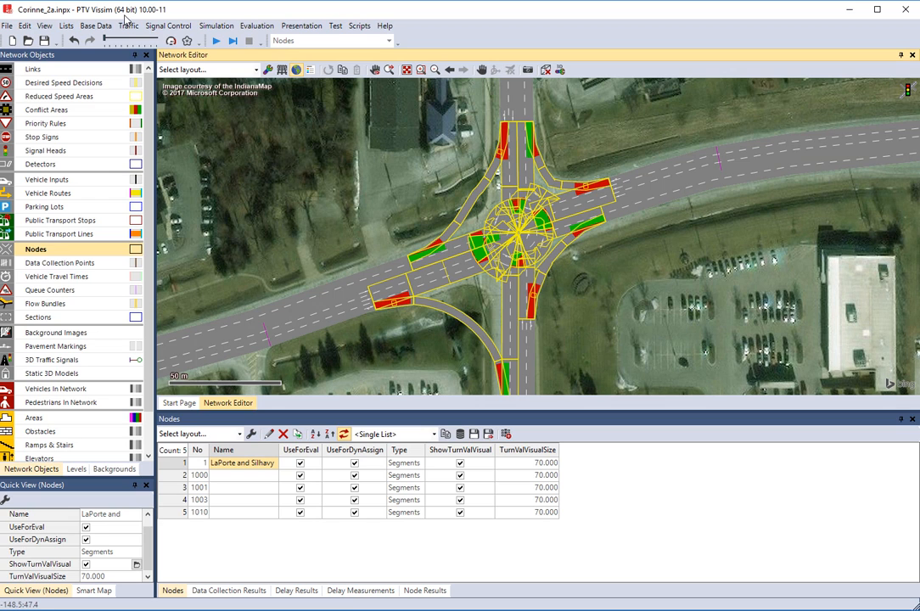
click(214, 42)
click(497, 311)
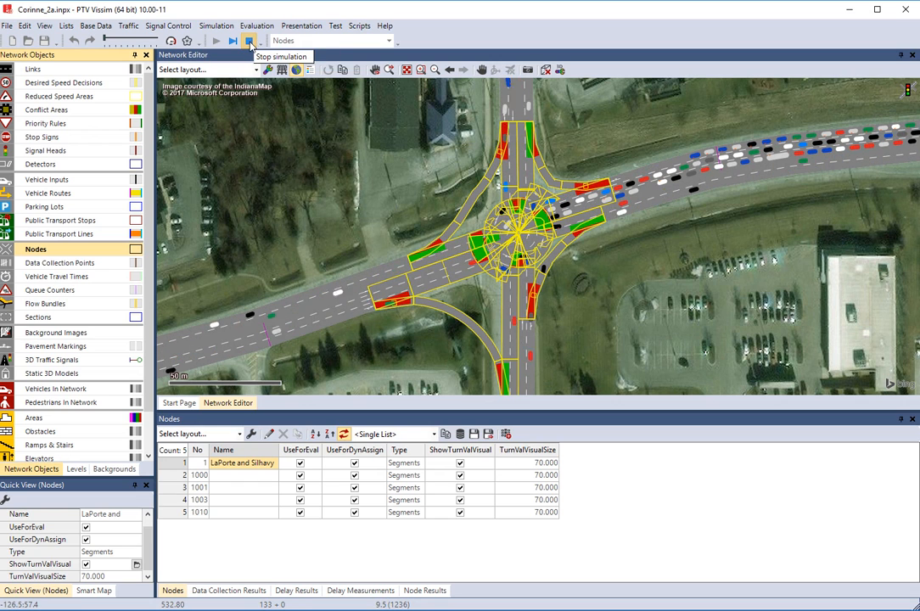
click(249, 41)
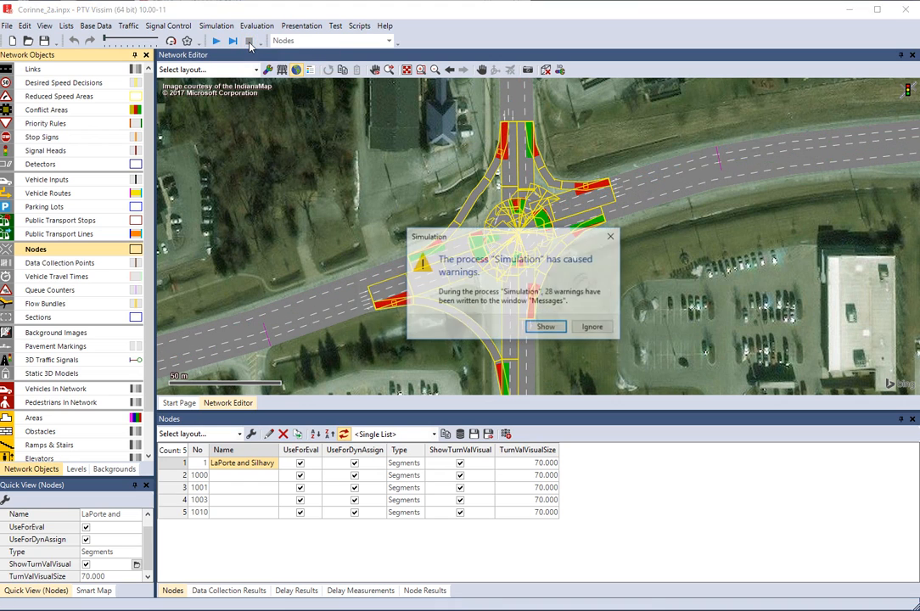
click(581, 331)
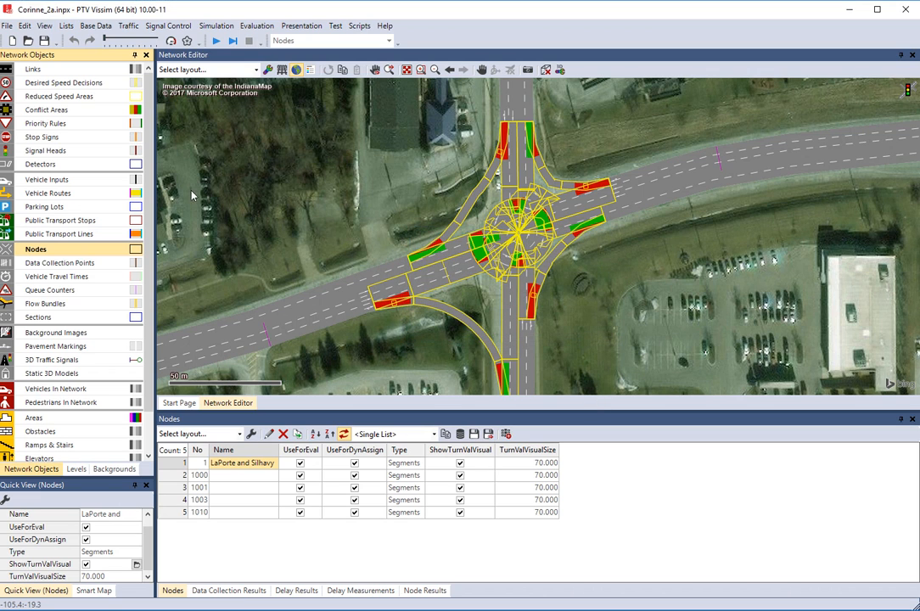
- Open the Node Results list for the simulation run
click(65, 25)
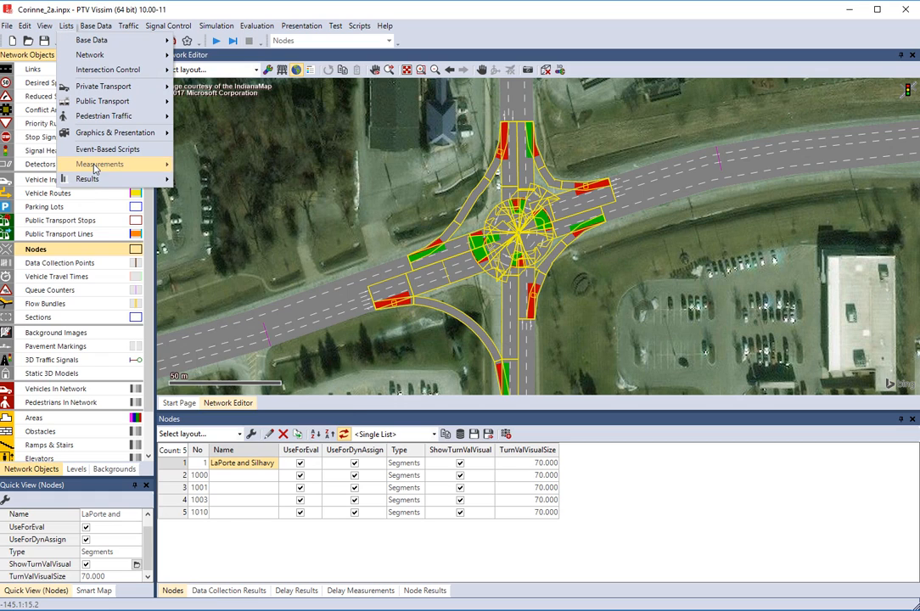
mouse_move(95, 184)
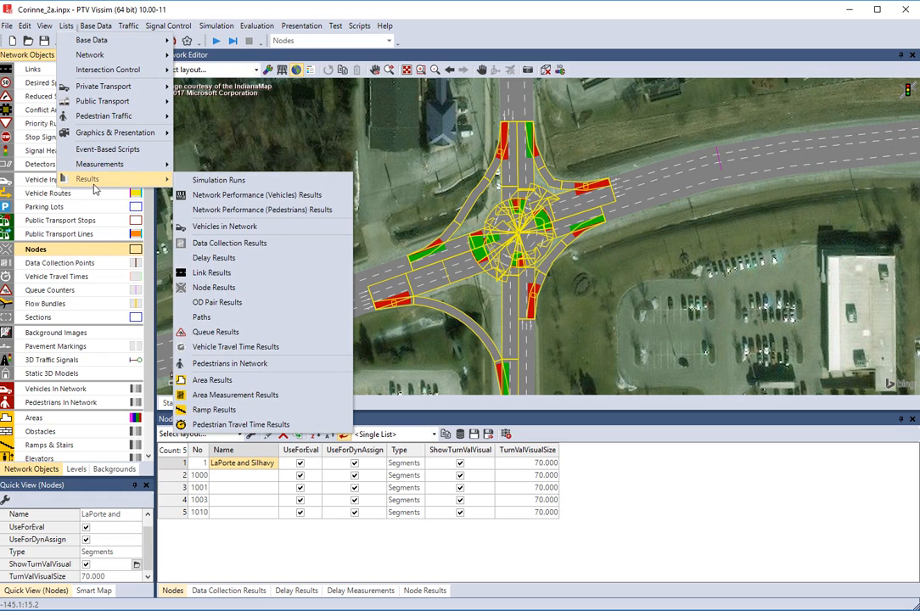
click(214, 288)
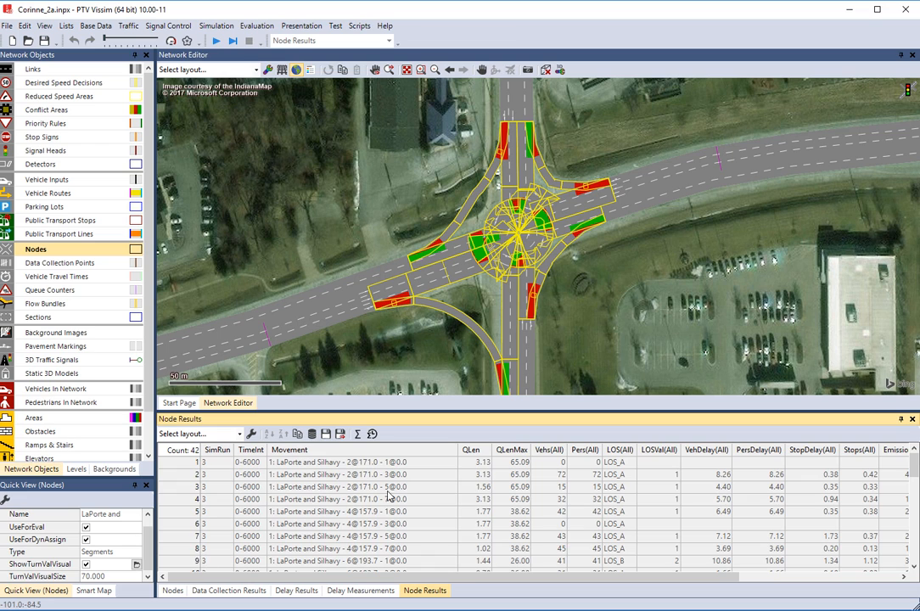
- Examine the simulation run, time intervals and movements across the full list of node results
scroll(388, 497, down, 2)
scroll(274, 540, down, 9)
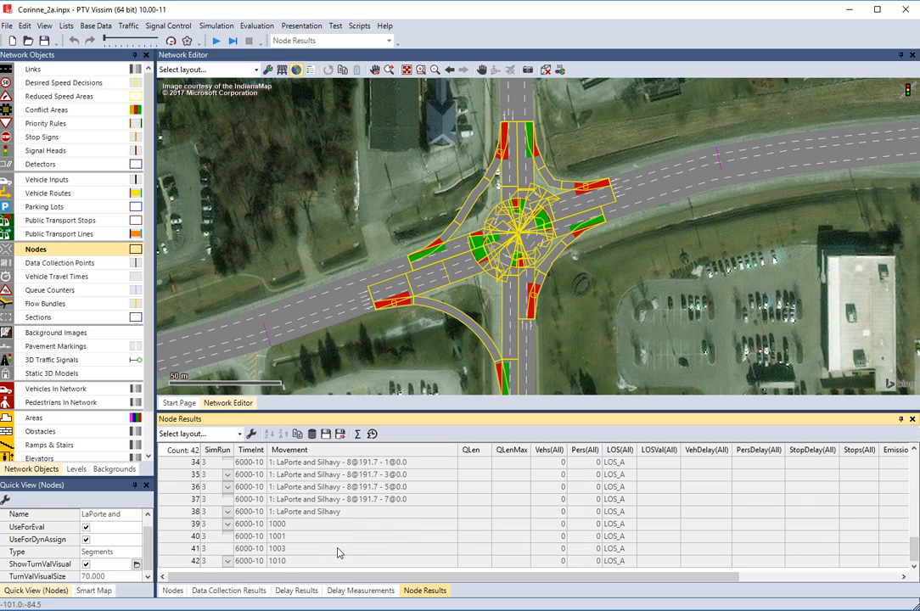
scroll(333, 535, up, 1)
scroll(234, 524, up, 10)
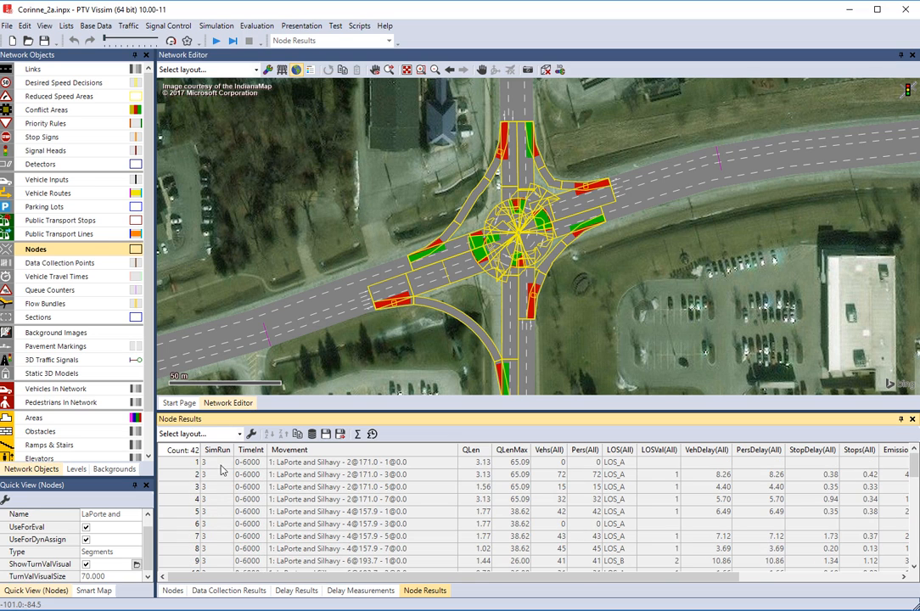
scroll(212, 505, down, 11)
scroll(233, 545, up, 6)
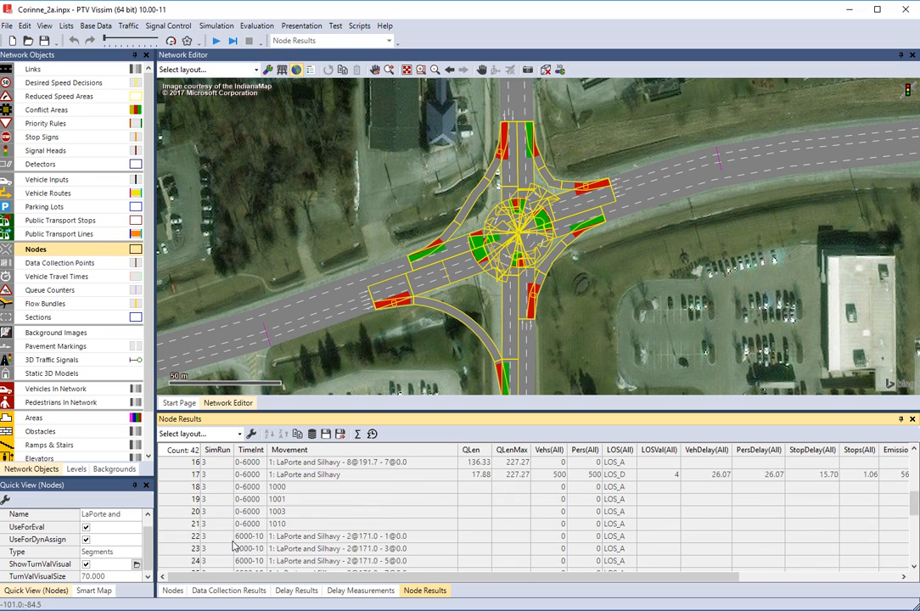
scroll(233, 539, up, 5)
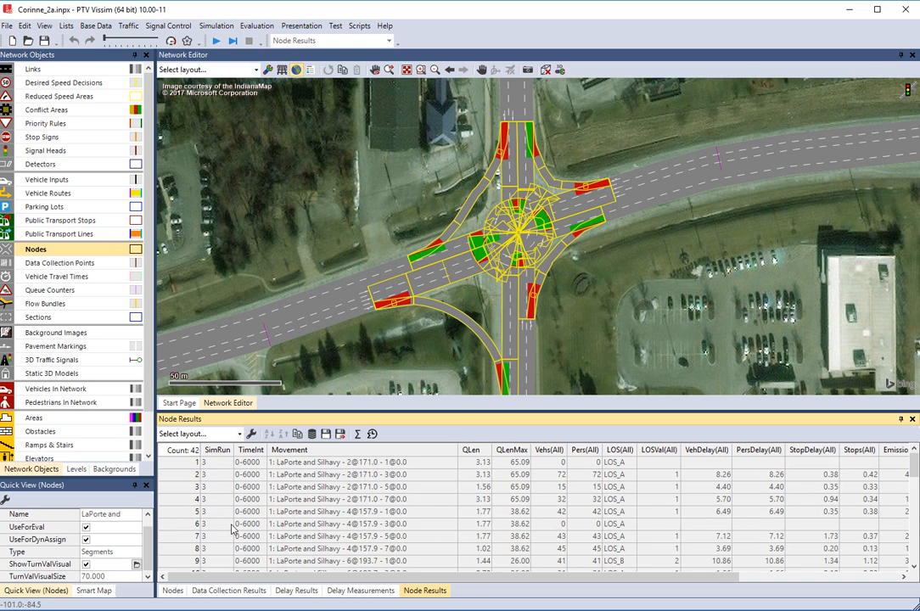
click(251, 475)
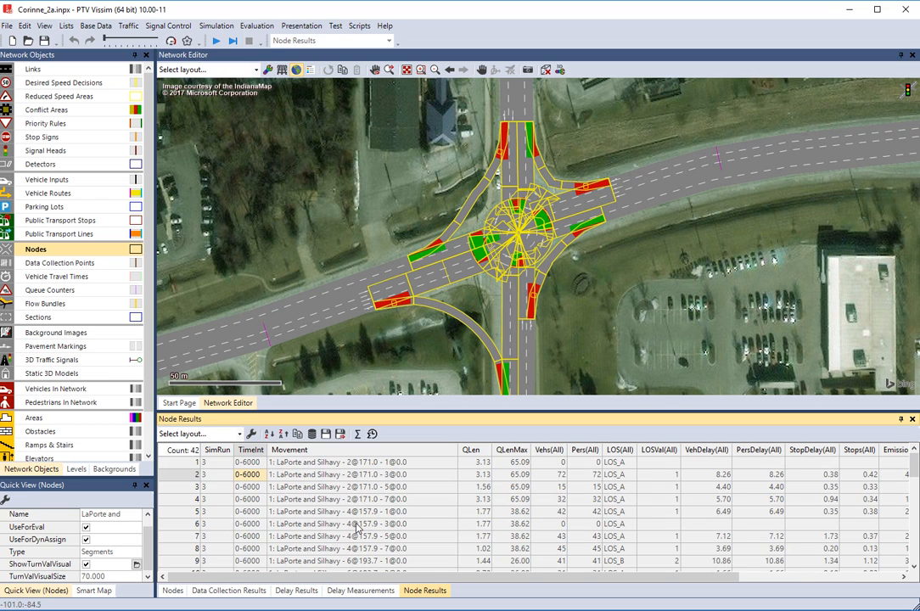
click(339, 465)
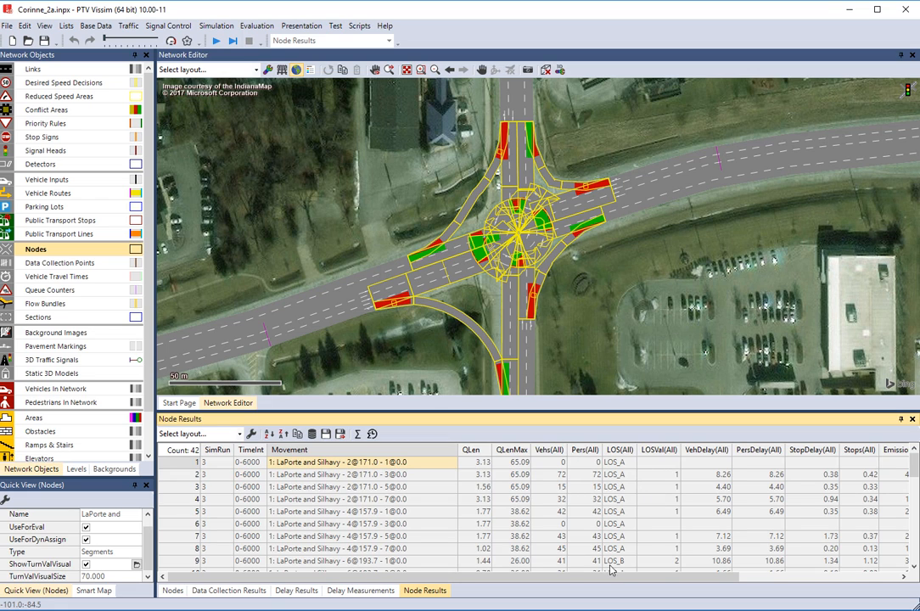
- Check the level of service of the movements in the first time interval and look over the rows of the second interval
scroll(626, 532, down, 3)
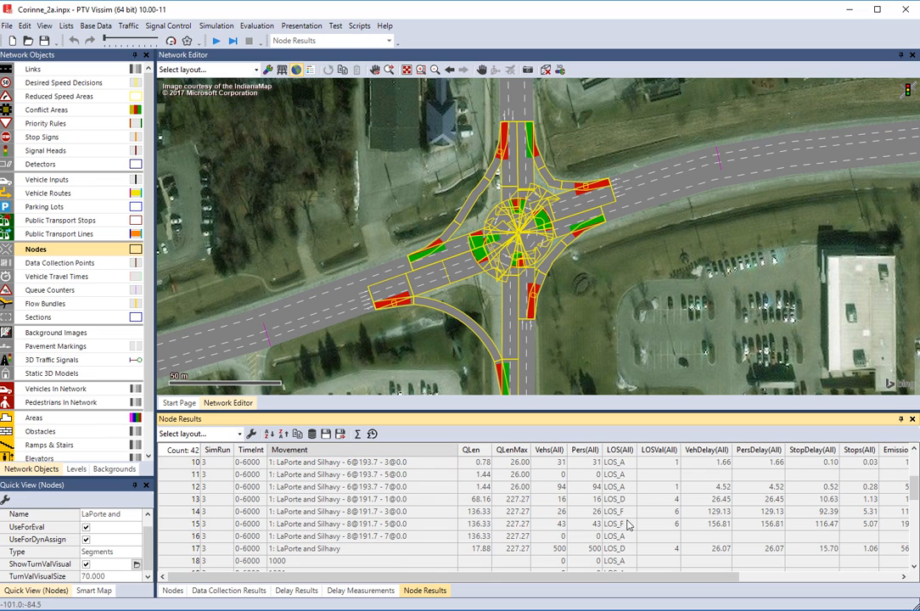
click(620, 513)
click(625, 525)
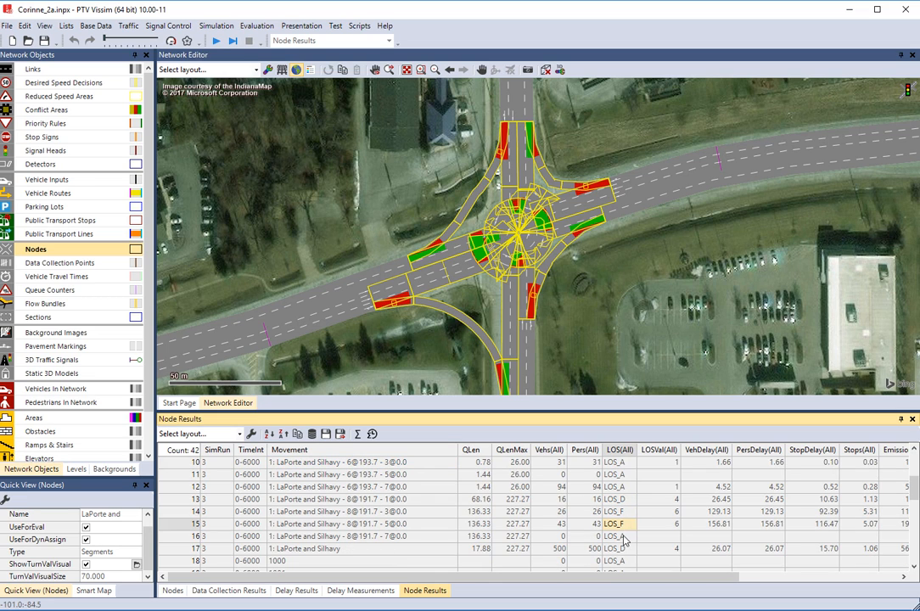
scroll(620, 532, down, 2)
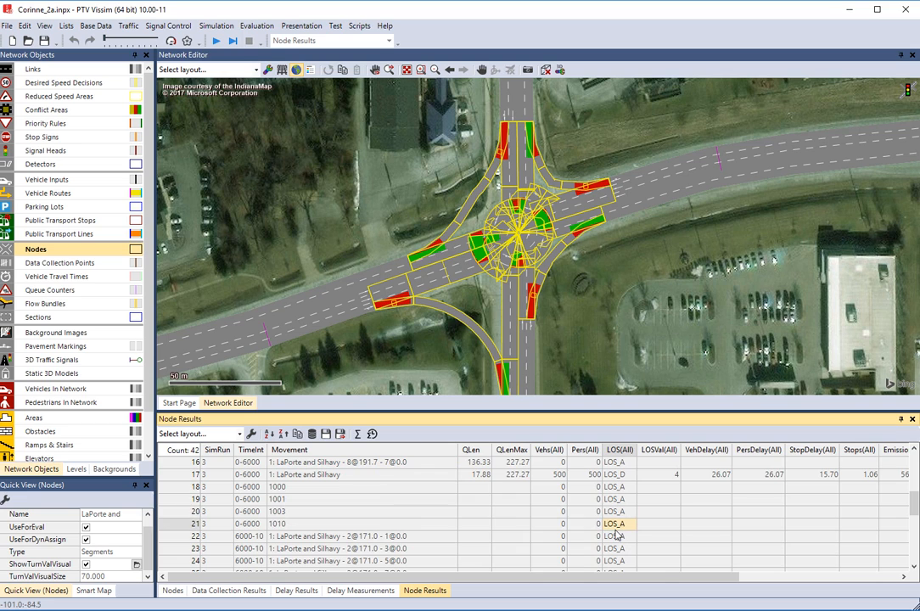
scroll(616, 558, down, 2)
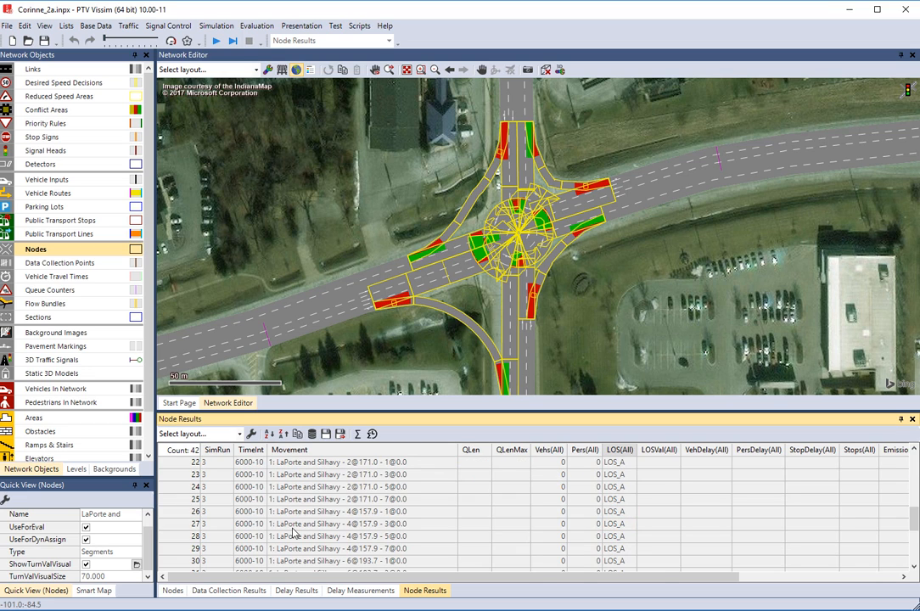
click(348, 527)
click(299, 513)
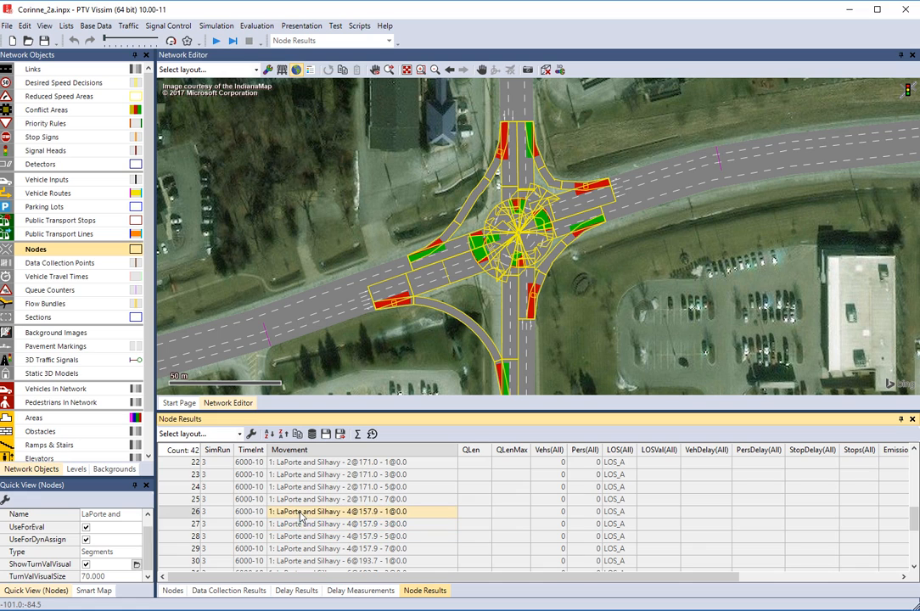
click(188, 513)
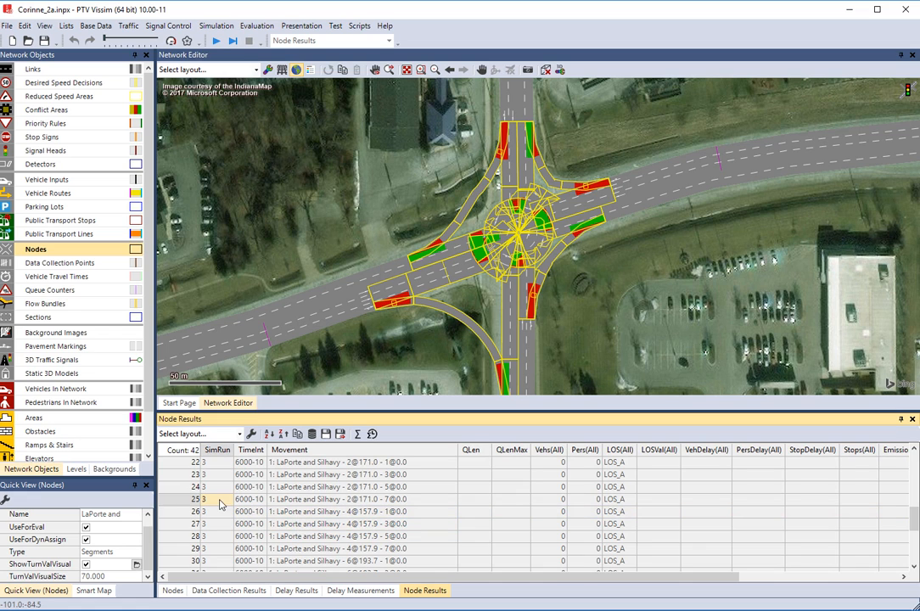
- Review the vehicle delay of each movement in the 0-6000 interval and identify the movements with the longest delays
scroll(617, 524, up, 7)
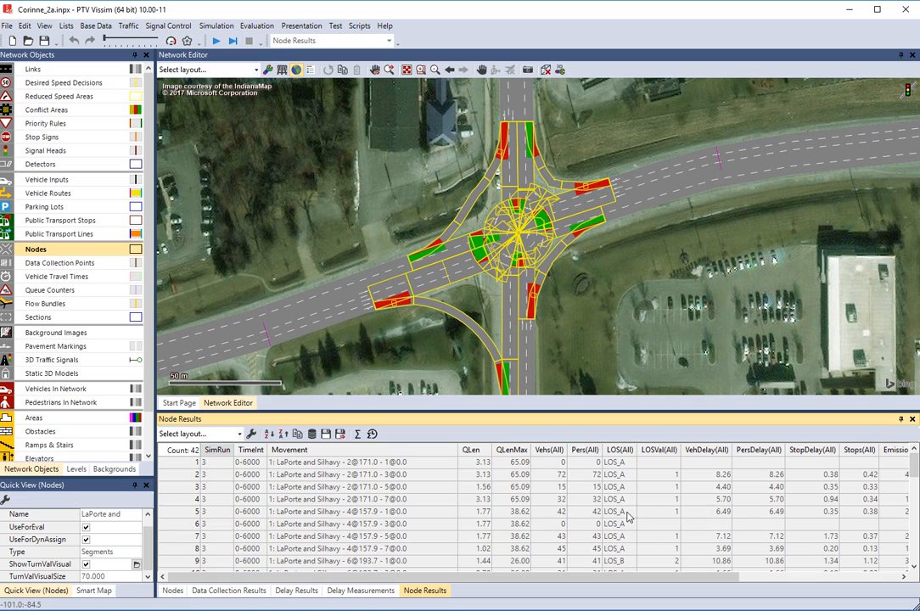
click(710, 487)
click(698, 476)
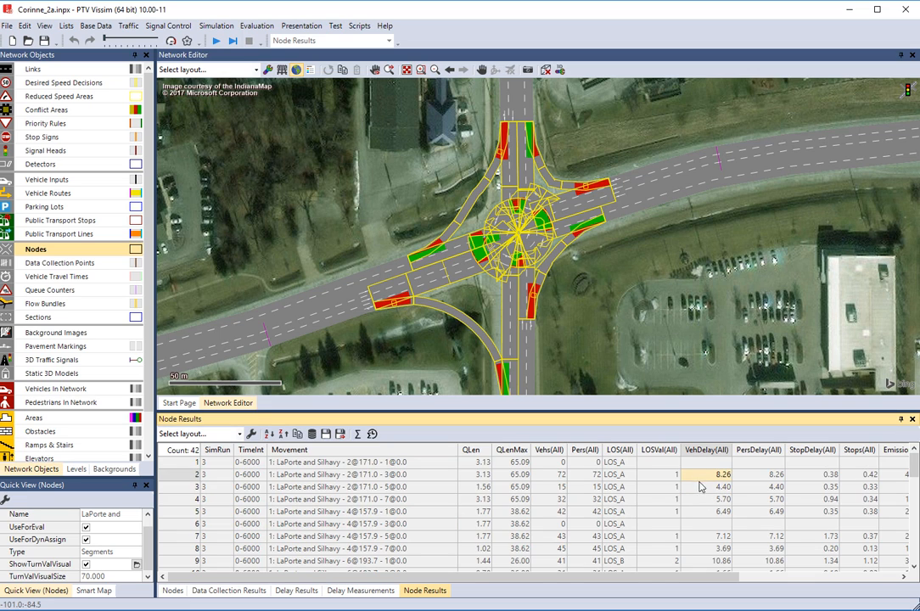
click(702, 488)
click(704, 499)
click(706, 512)
scroll(706, 523, down, 4)
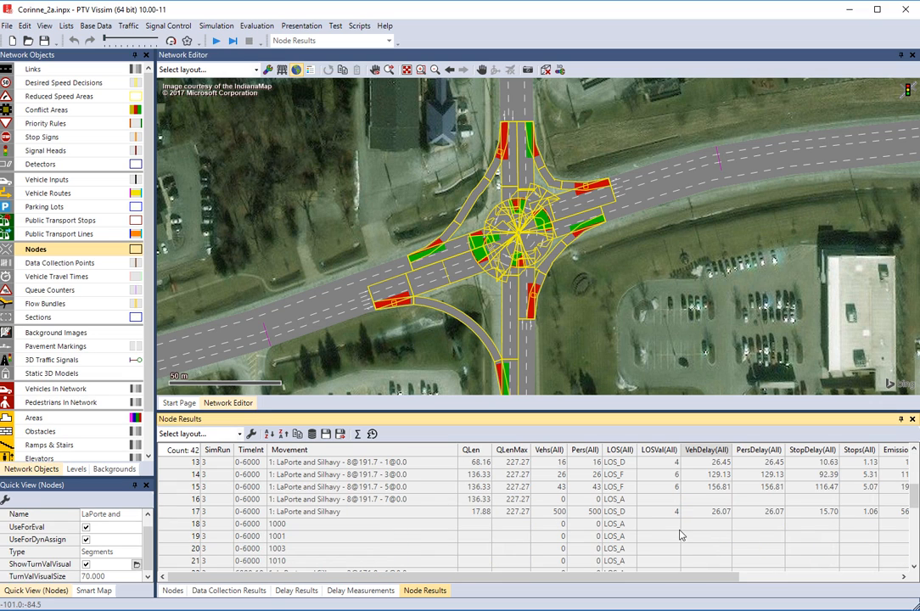
click(704, 488)
click(701, 476)
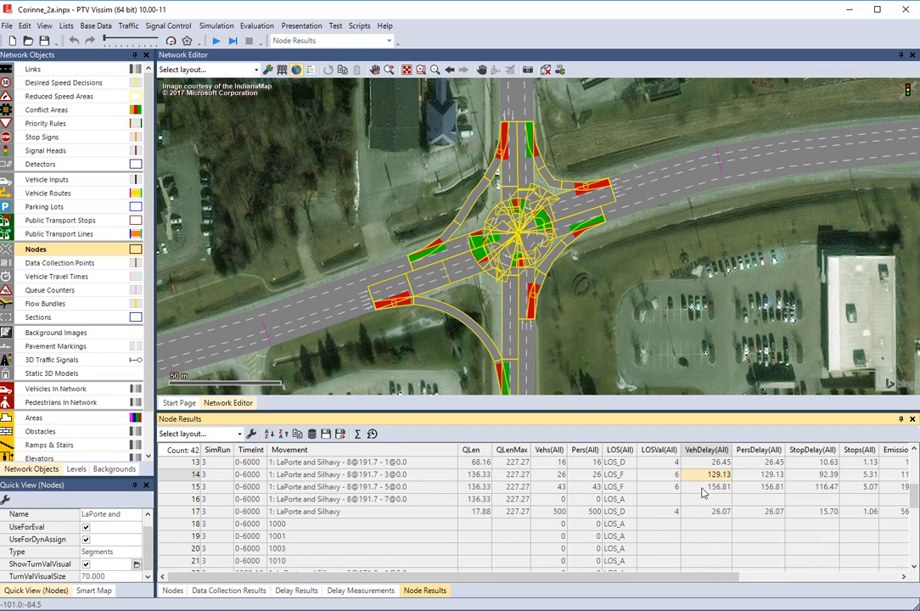
scroll(378, 535, up, 2)
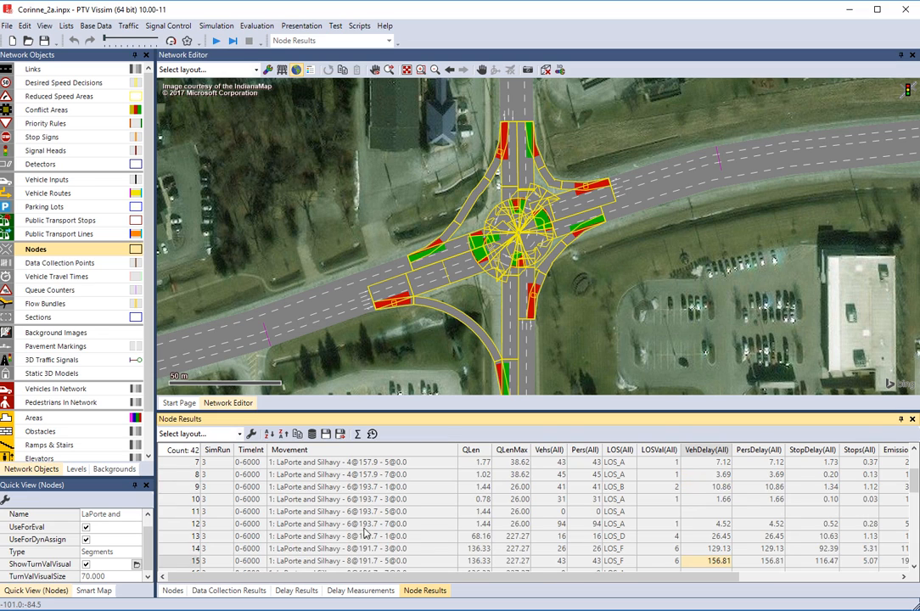
click(370, 554)
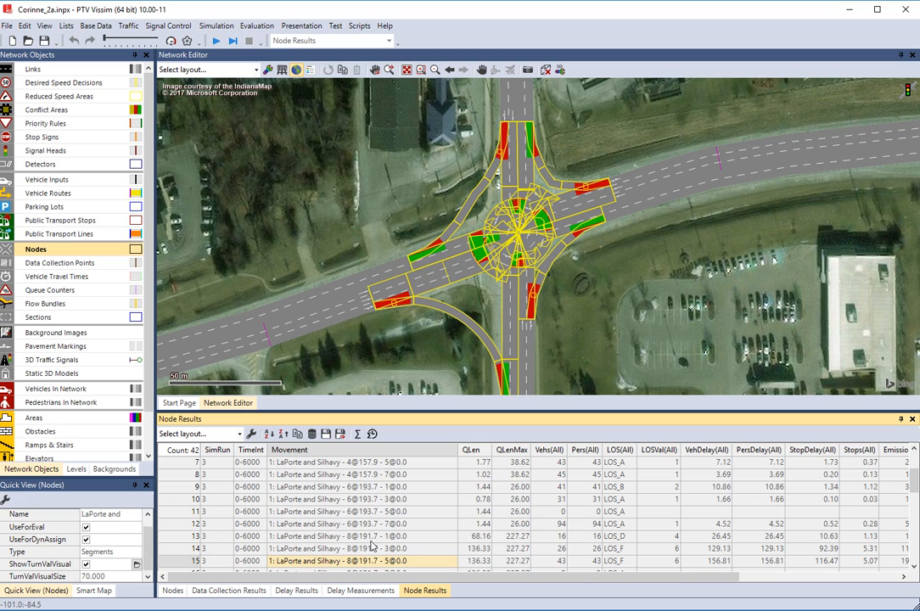
key(Up)
click(573, 228)
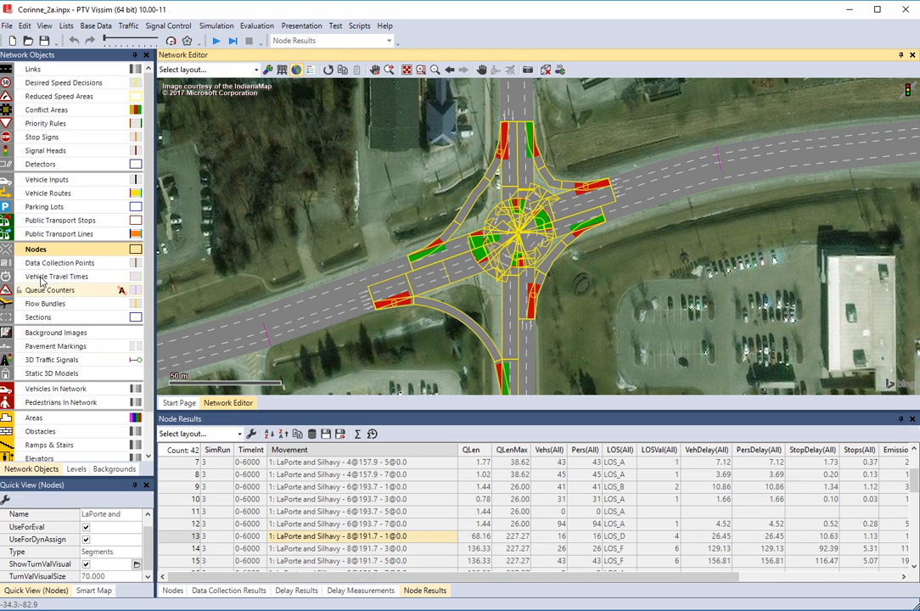
click(34, 68)
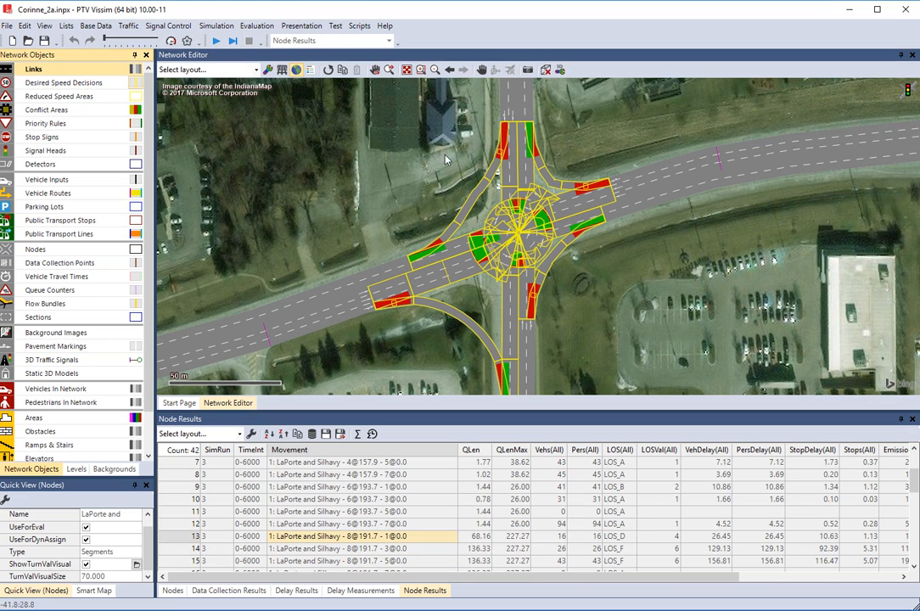
click(594, 203)
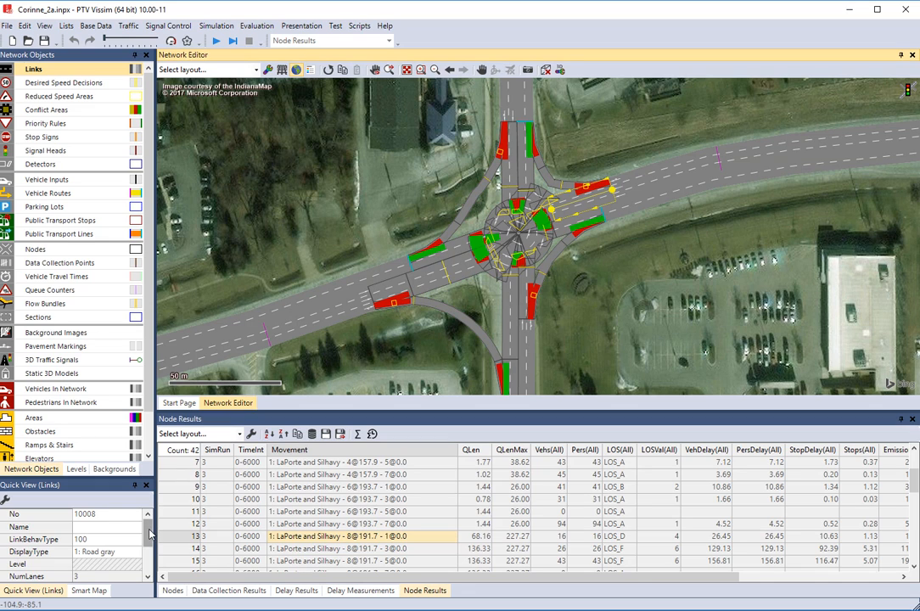
drag(151, 533, 151, 554)
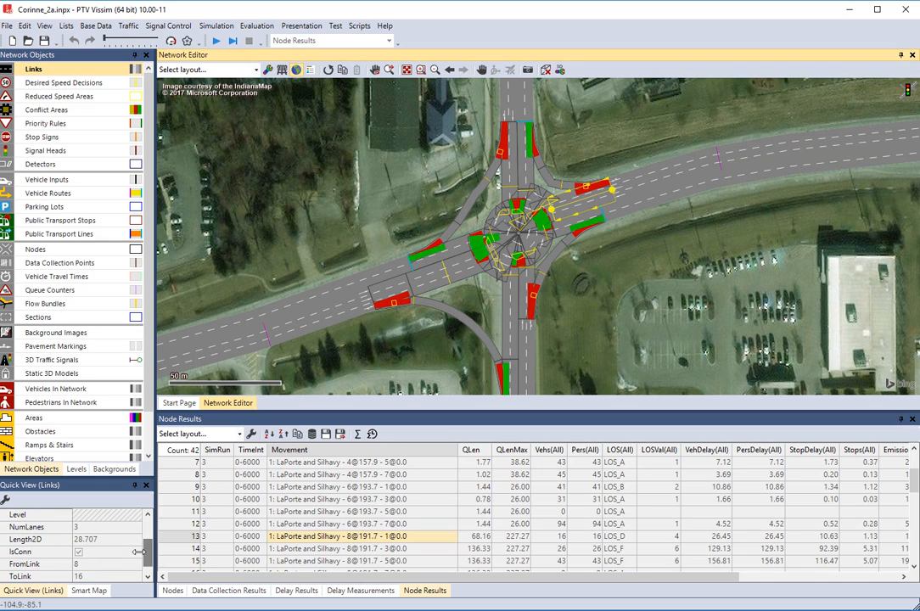
click(140, 563)
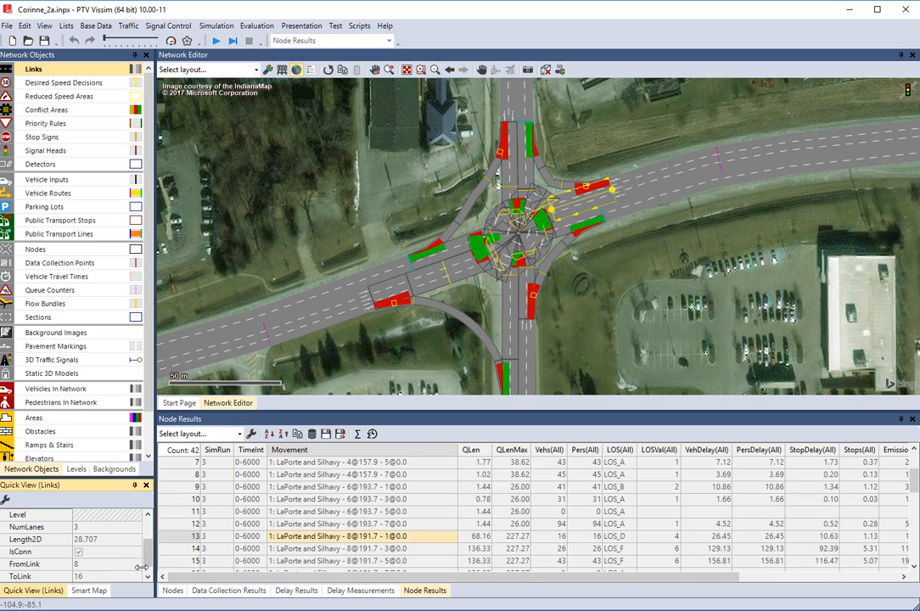
drag(148, 553, 151, 571)
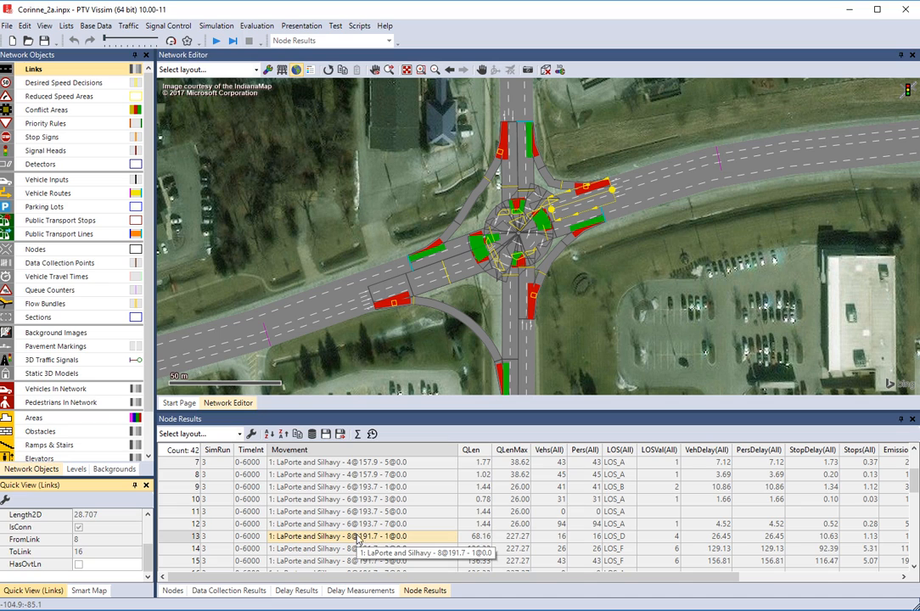
- Open the properties of the eastern entry connector to read its from link number and position, and close them without changes
click(613, 190)
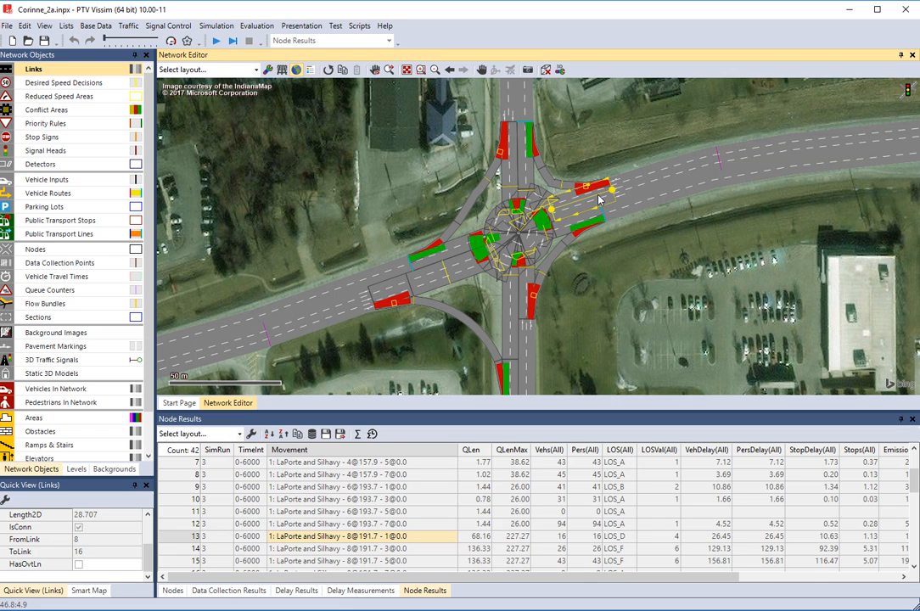
double_click(600, 199)
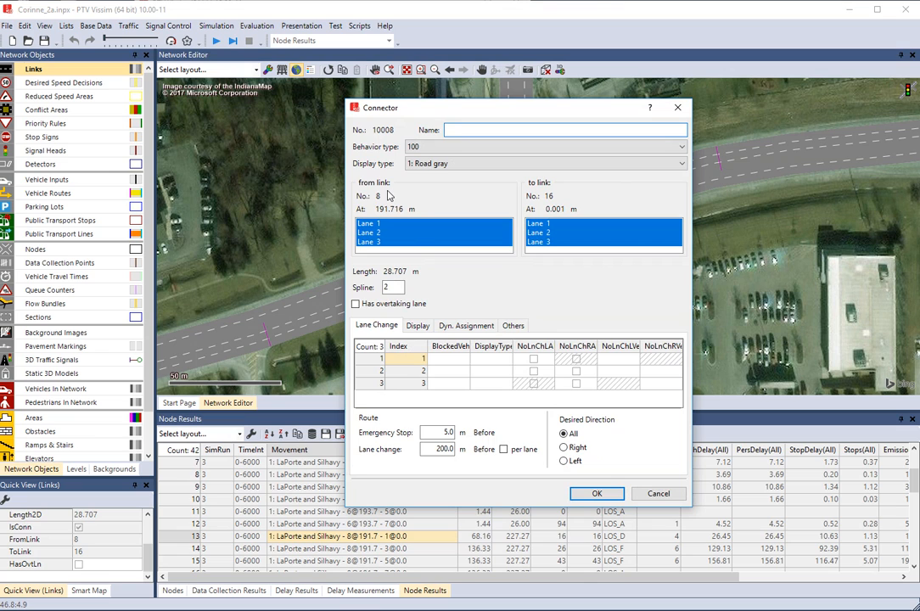
click(659, 493)
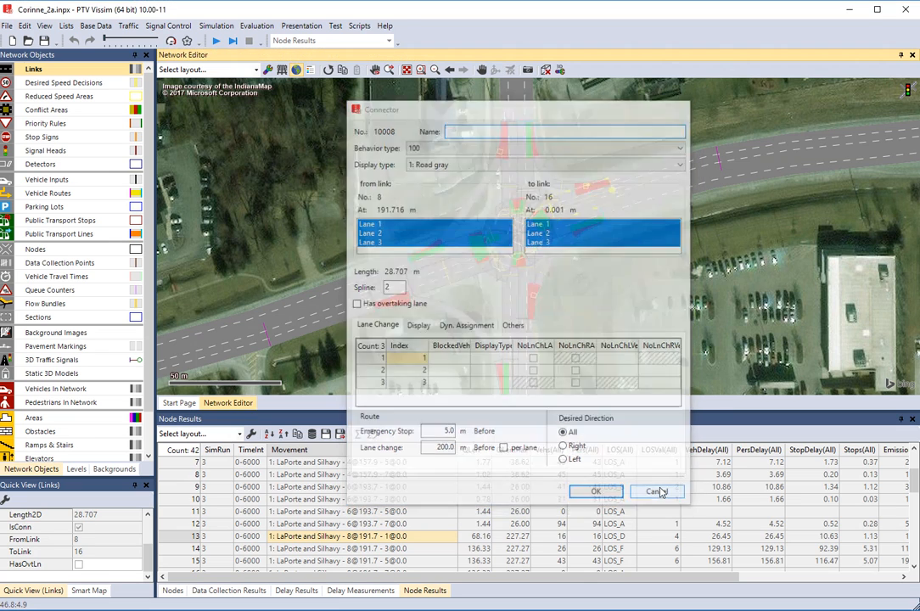
click(652, 174)
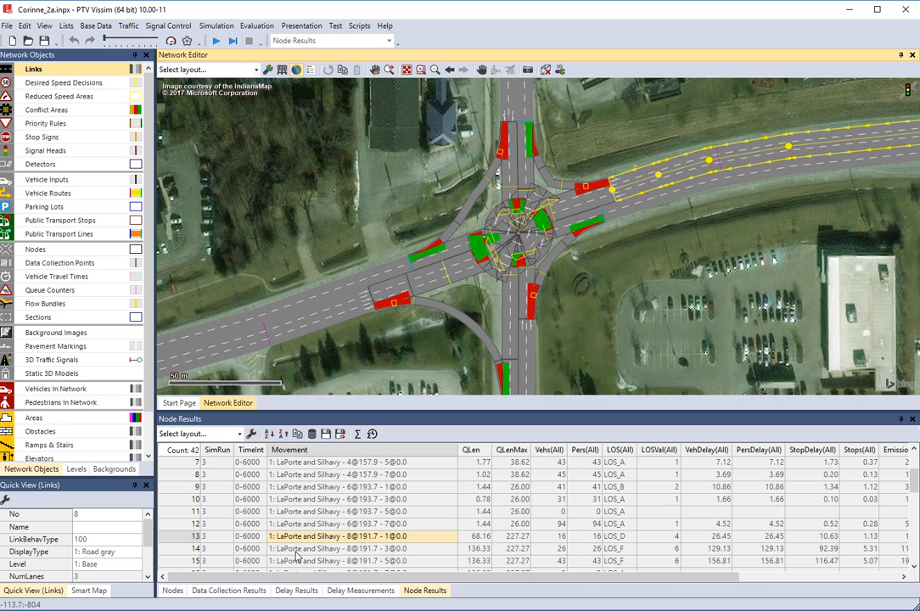
click(364, 544)
click(370, 550)
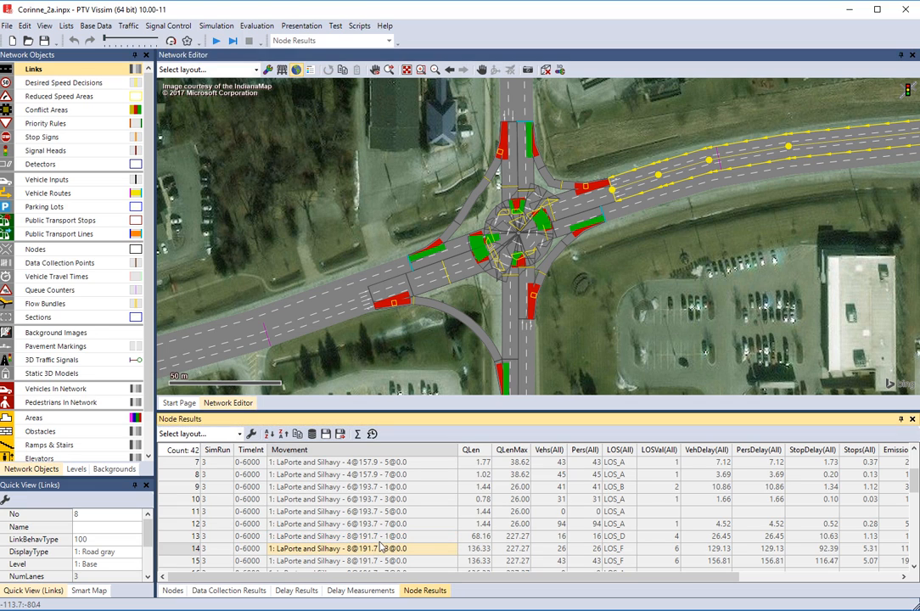
scroll(372, 561, down, 1)
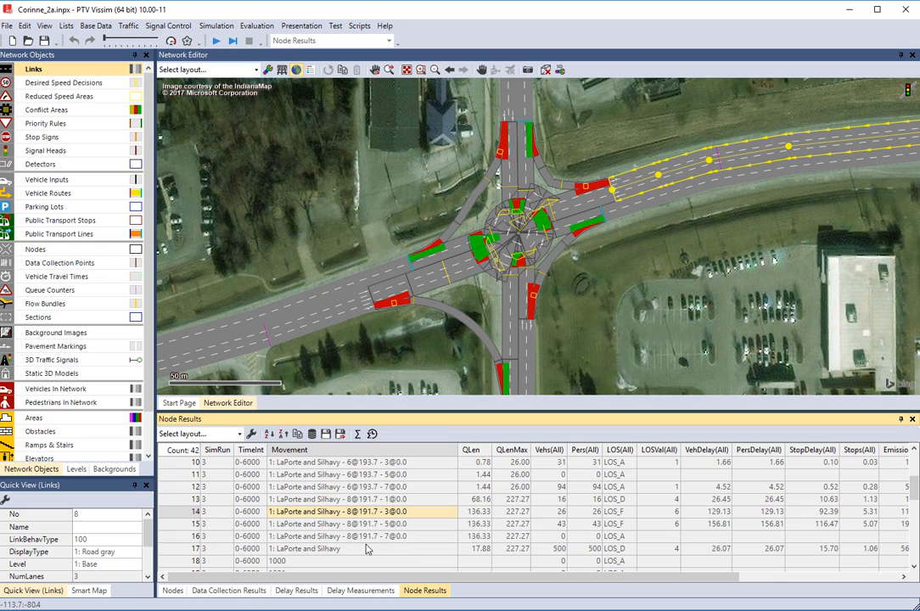
- Check the from and to links in the properties of the eastern right-turn connector, close them and clear the selection
click(572, 189)
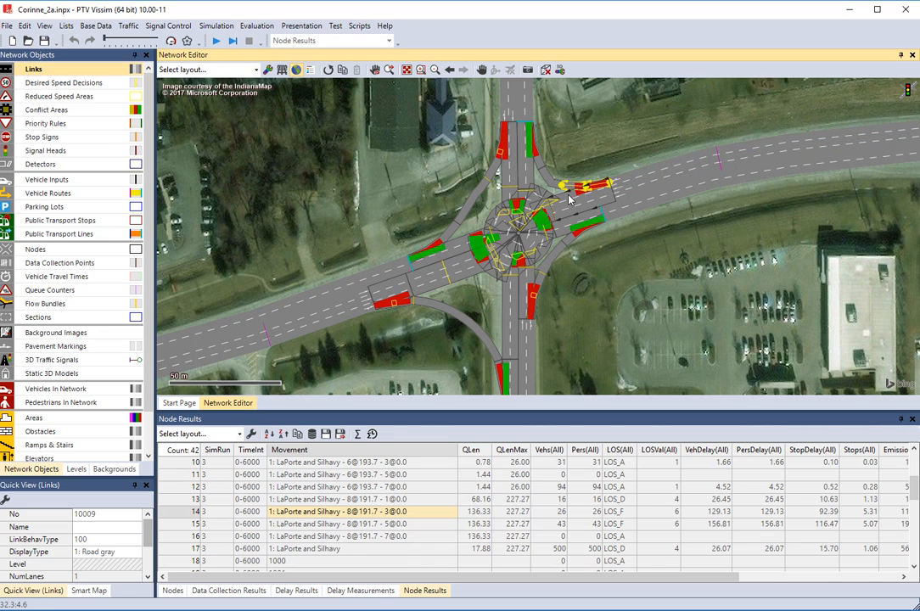
double_click(574, 192)
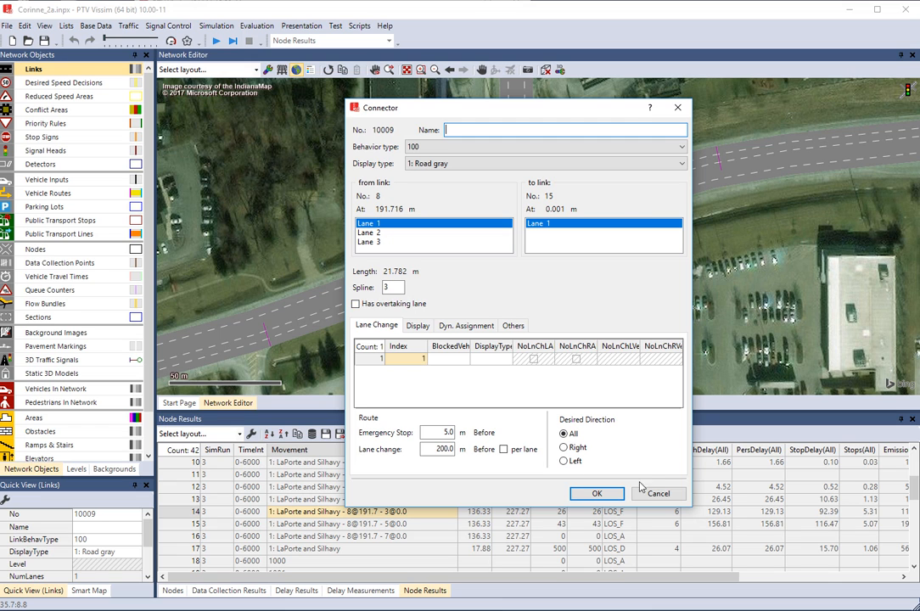
click(597, 494)
click(599, 312)
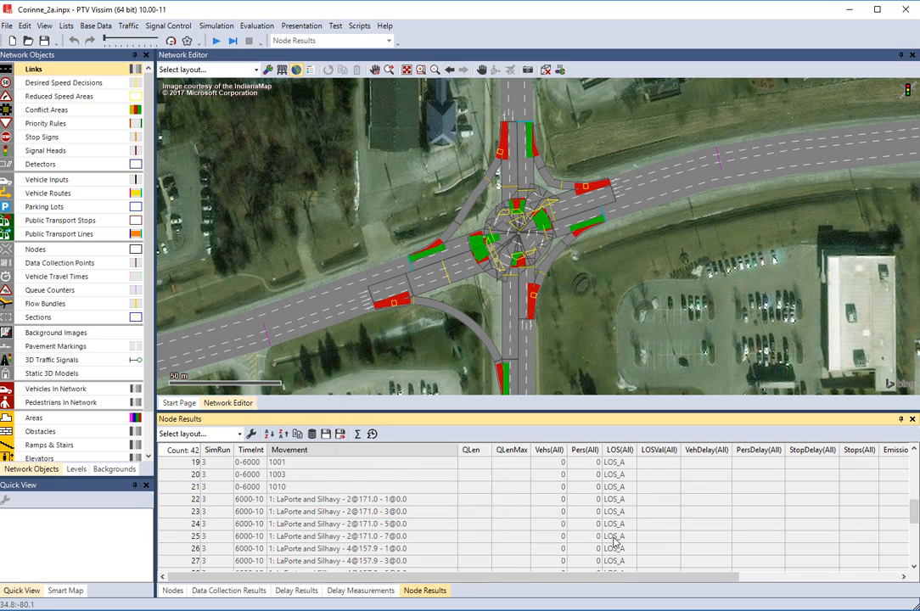
- Compare the level of service and vehicle delay of the movements across both time intervals in the node results
scroll(716, 472, up, 2)
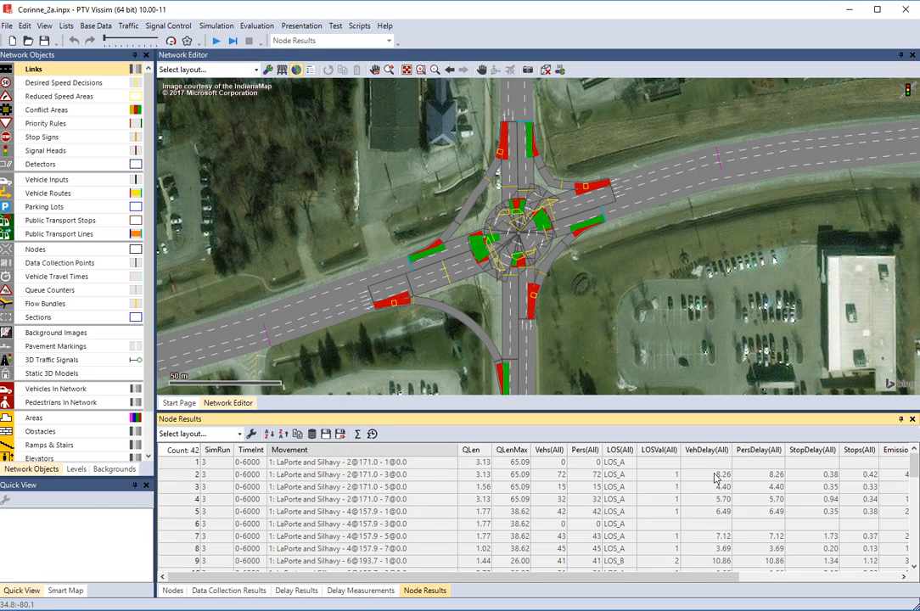
scroll(716, 472, down, 1)
scroll(715, 475, up, 1)
scroll(718, 501, down, 6)
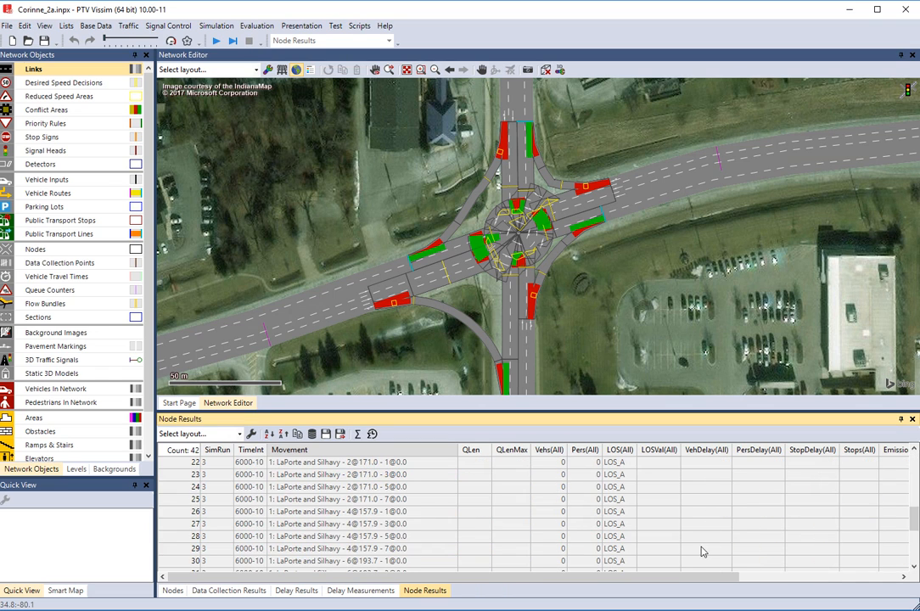
scroll(700, 547, up, 7)
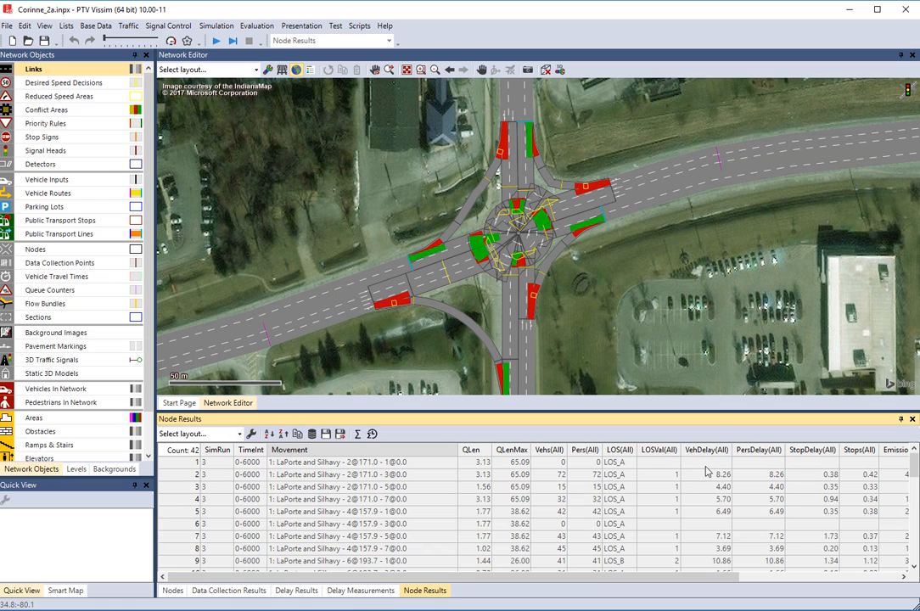
scroll(698, 503, down, 2)
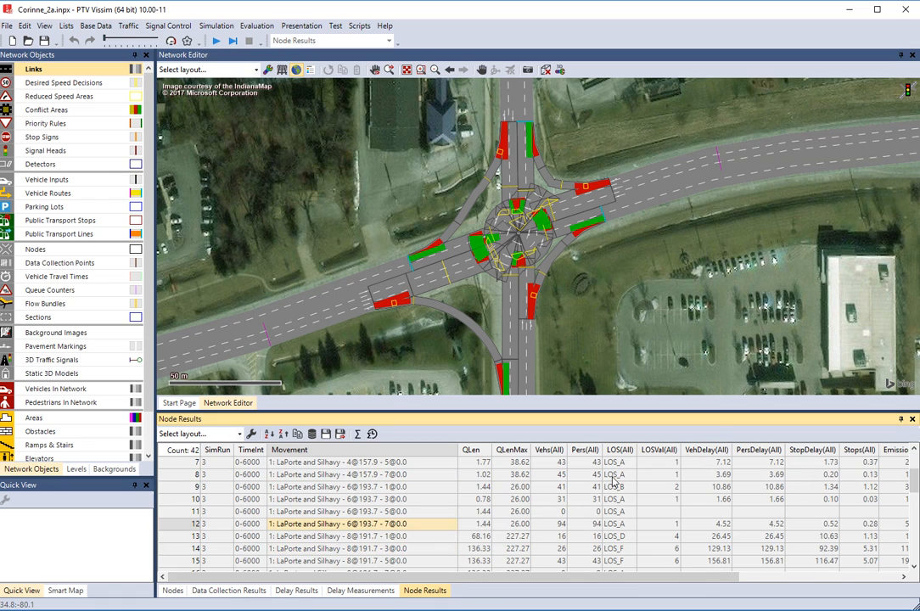
scroll(713, 509, up, 2)
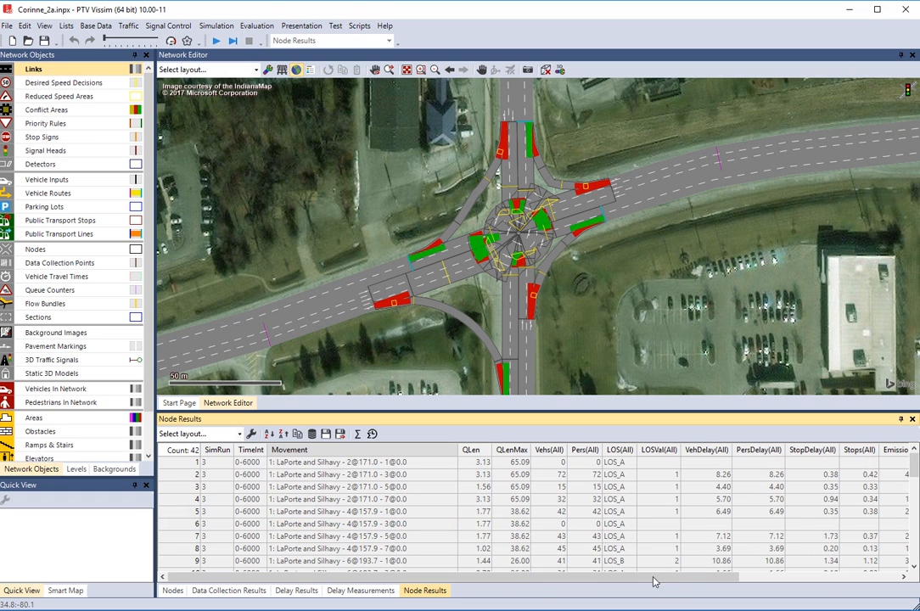
- Look over the emissions and fuel consumption of each movement and highlight the whole VehDelay(All) column against the movement names
drag(650, 578, 727, 574)
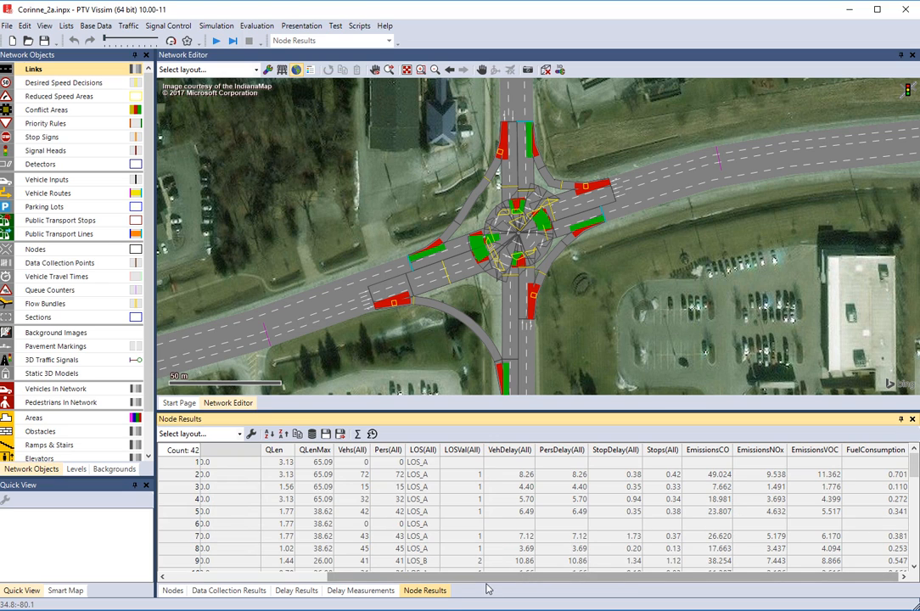
click(508, 451)
scroll(508, 475, down, 1)
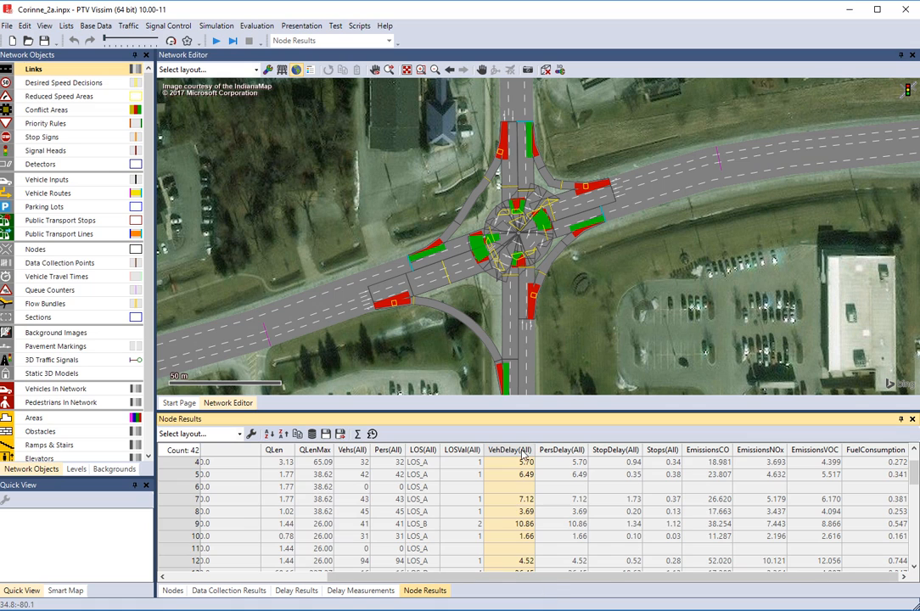
drag(548, 582, 453, 581)
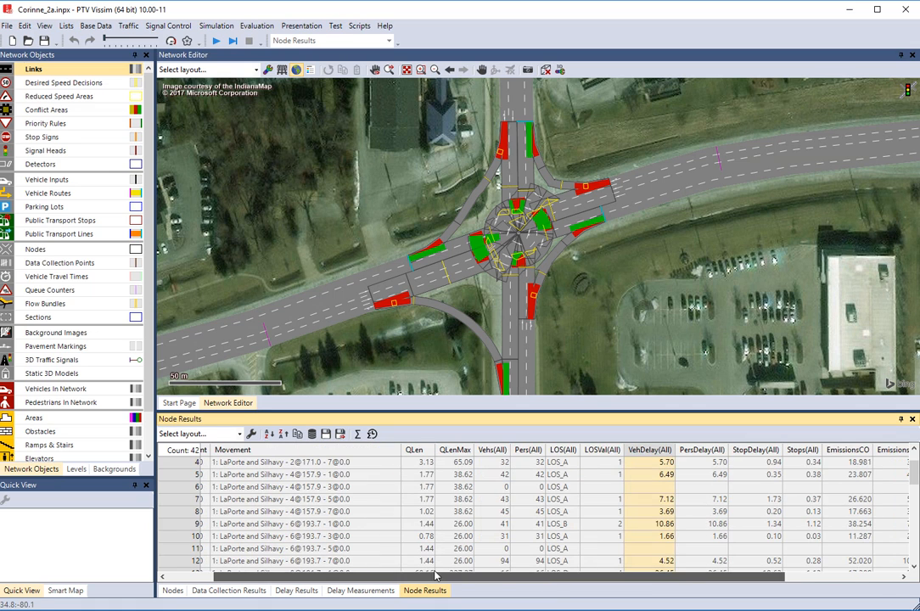
- Turn on the simulation run aggregates for the node results, and briefly try the time interval aggregates while reviewing the delays
click(358, 435)
scroll(641, 533, down, 3)
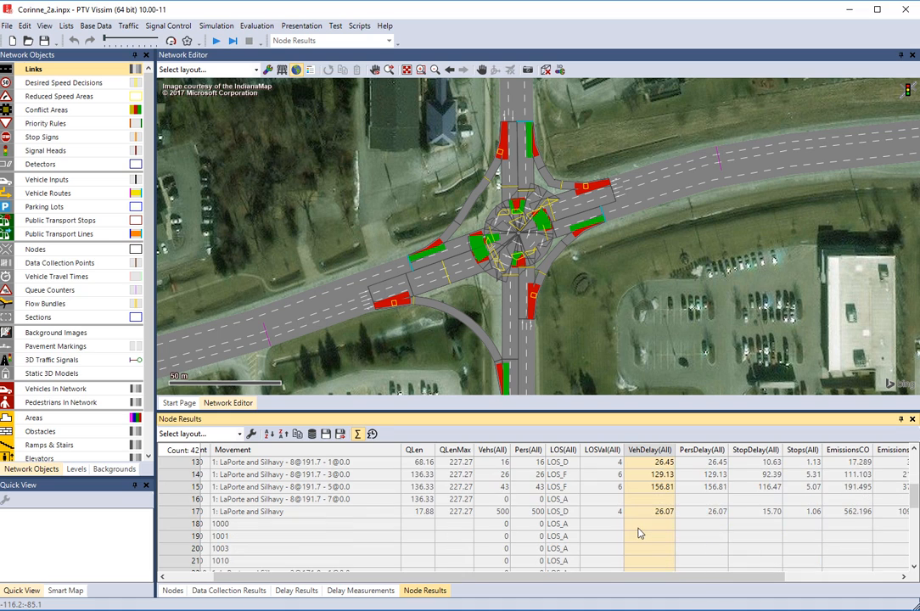
click(373, 435)
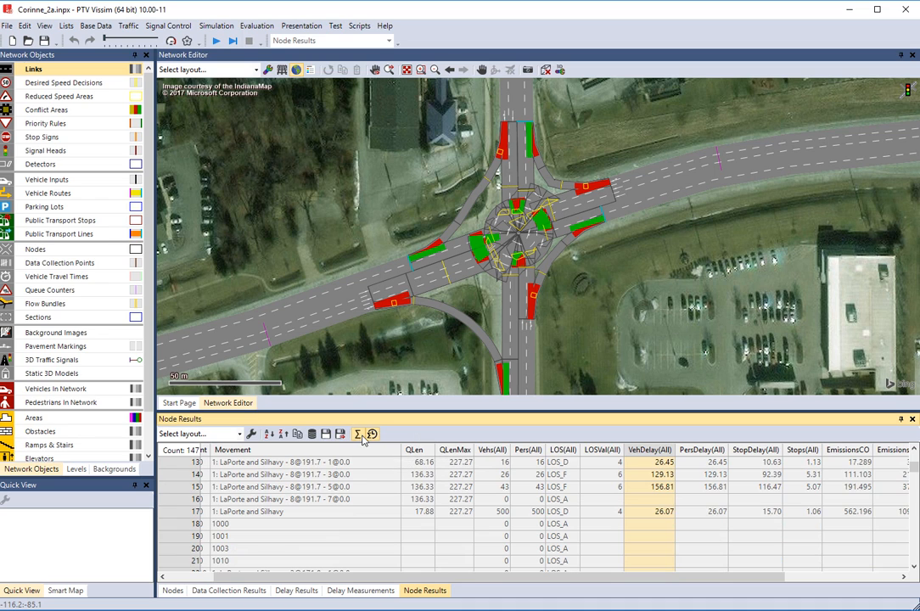
click(359, 435)
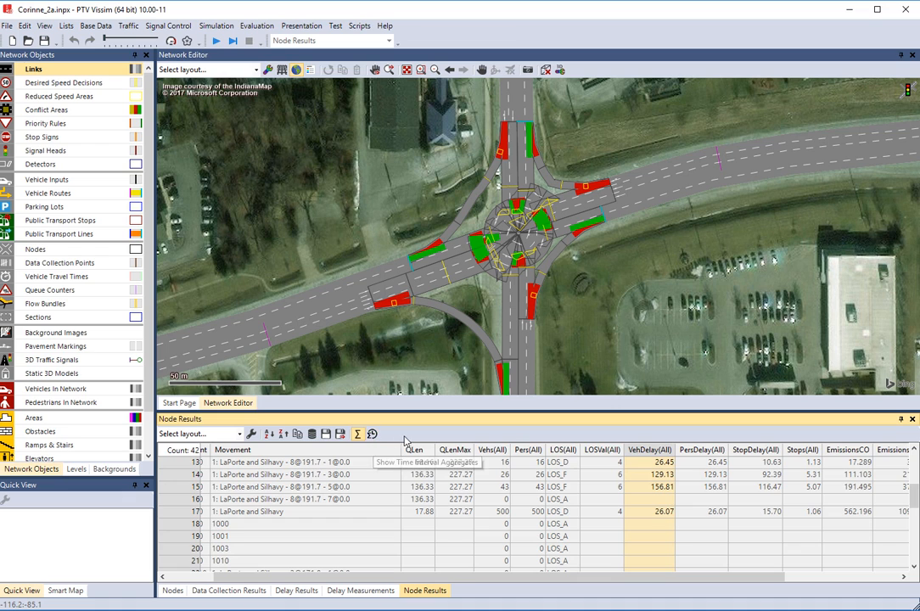
scroll(659, 548, up, 3)
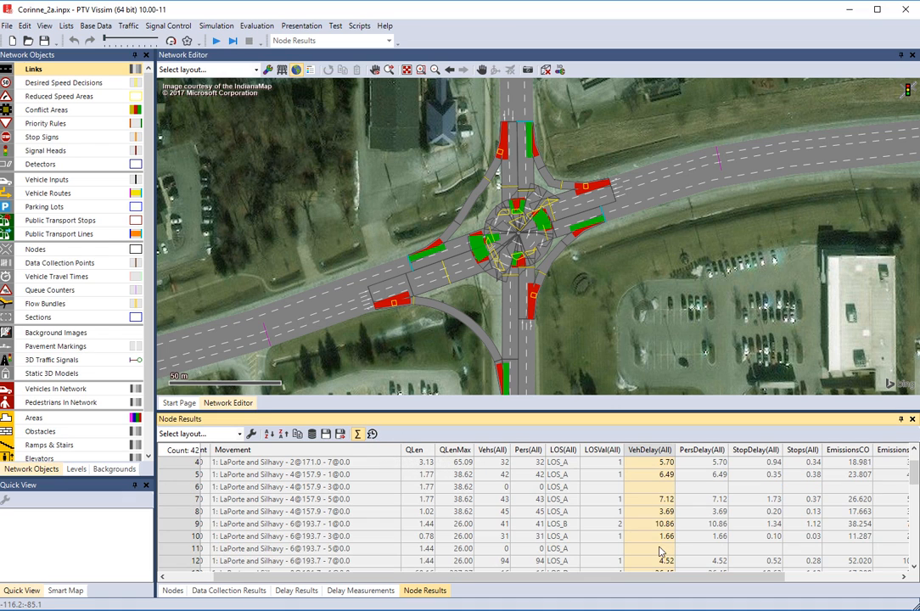
scroll(662, 527, up, 1)
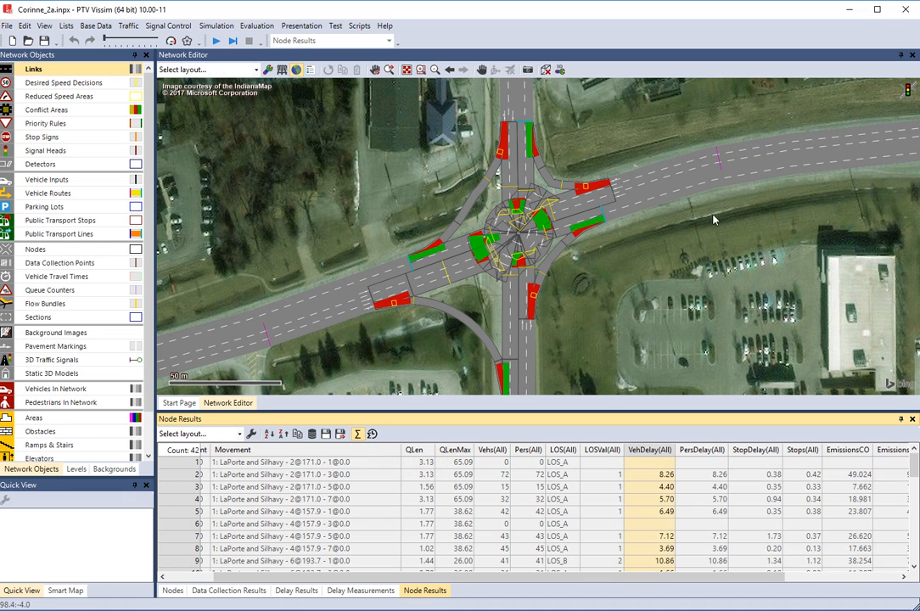